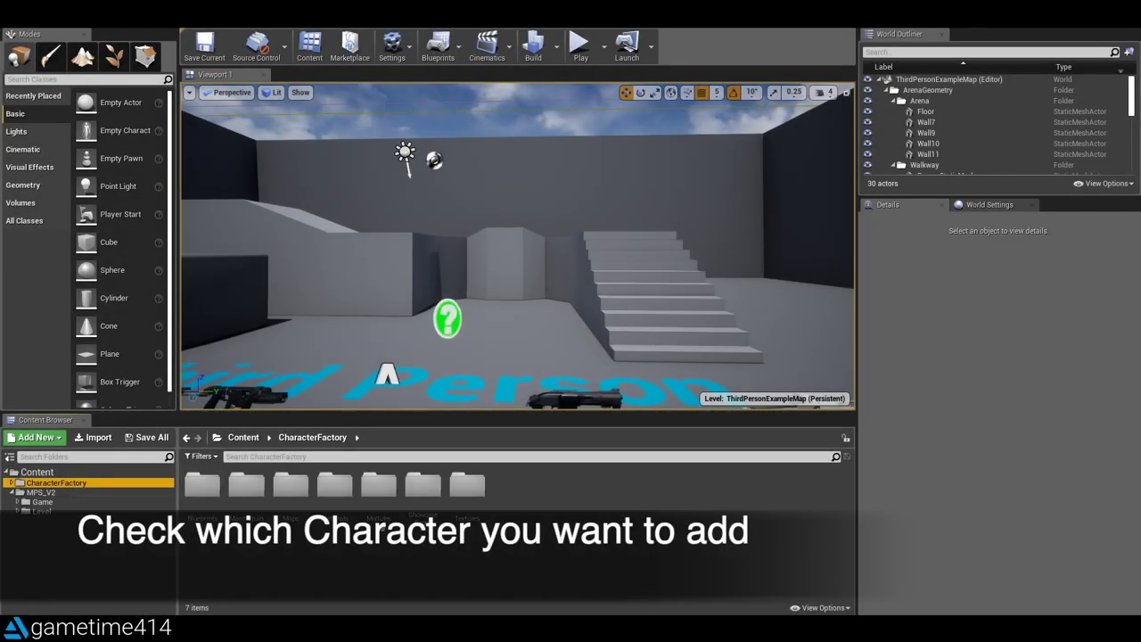
Check SK_RuSpecial_setB in CF_vol3_RuSpecial's Predefined folder, then go to the MPS_V2 Game folder.
{"action": "double_click", "coordinate": [379, 486]}
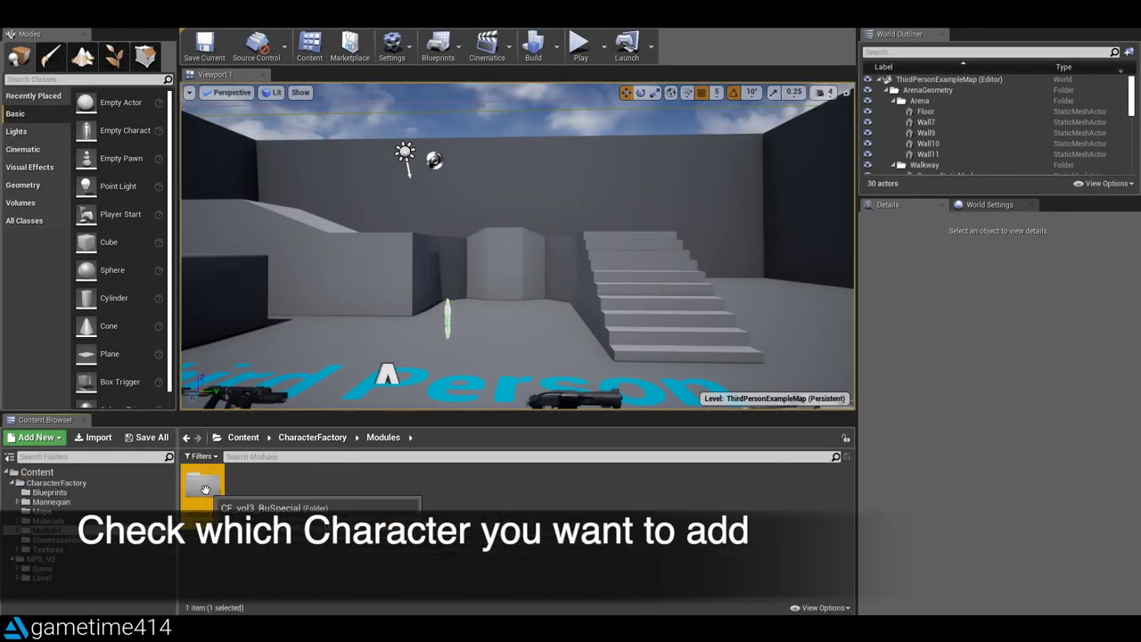
{"action": "double_click", "coordinate": [202, 484]}
{"action": "double_click", "coordinate": [420, 494]}
{"action": "left_click", "coordinate": [247, 485]}
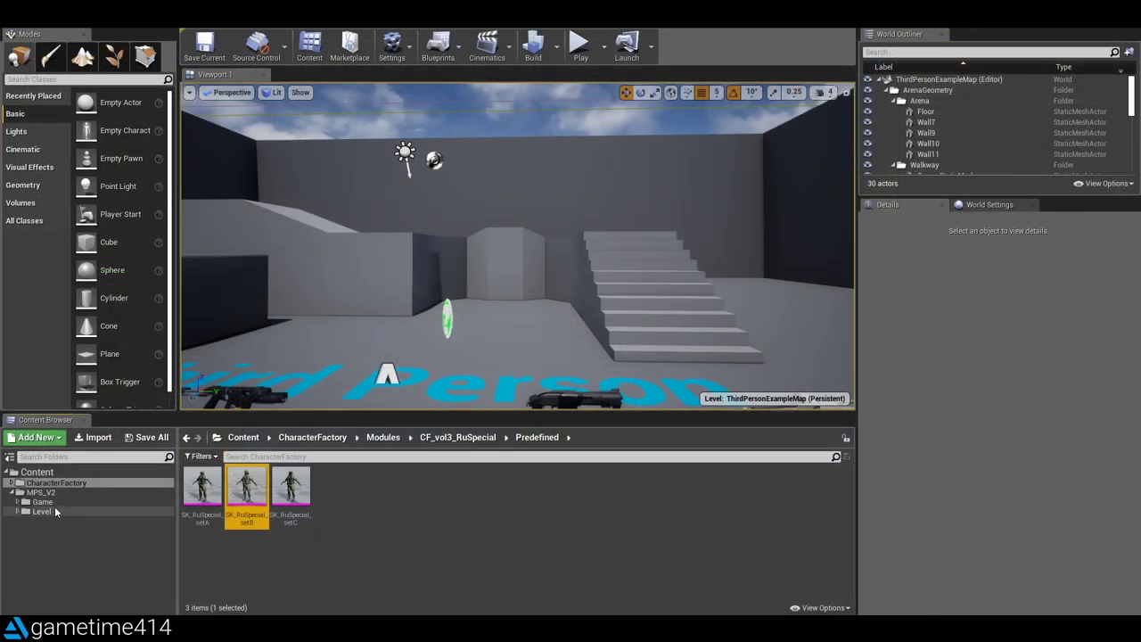
{"action": "left_click", "coordinate": [42, 502]}
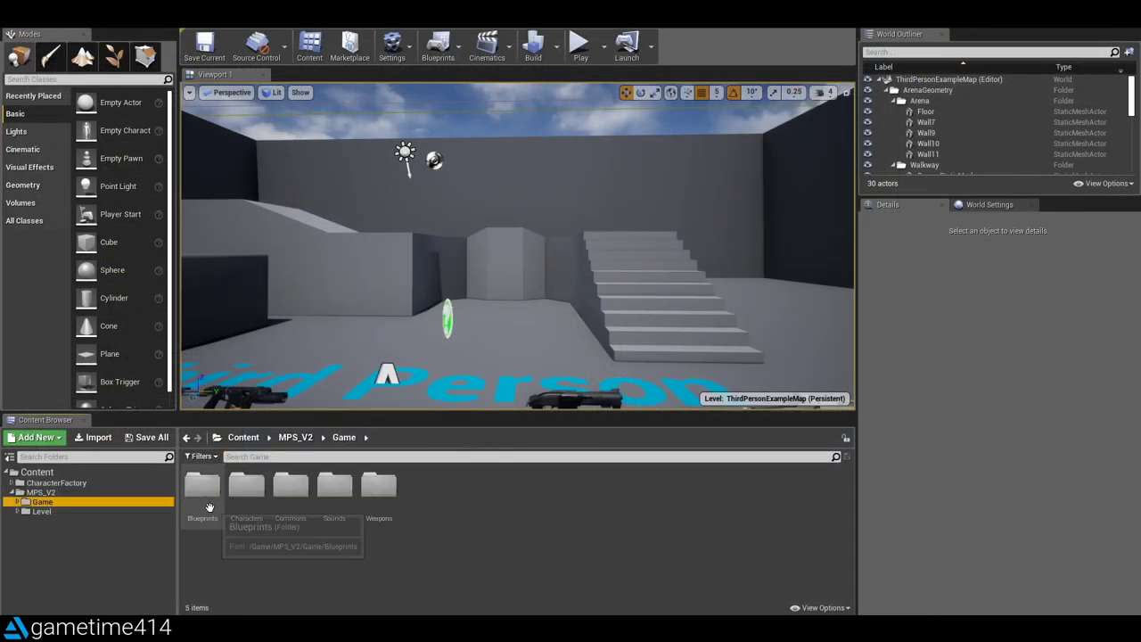
Open MPS_MasterBP and set both inherited Mesh material slots to M_NoRender.
{"action": "double_click", "coordinate": [203, 486]}
{"action": "double_click", "coordinate": [424, 521]}
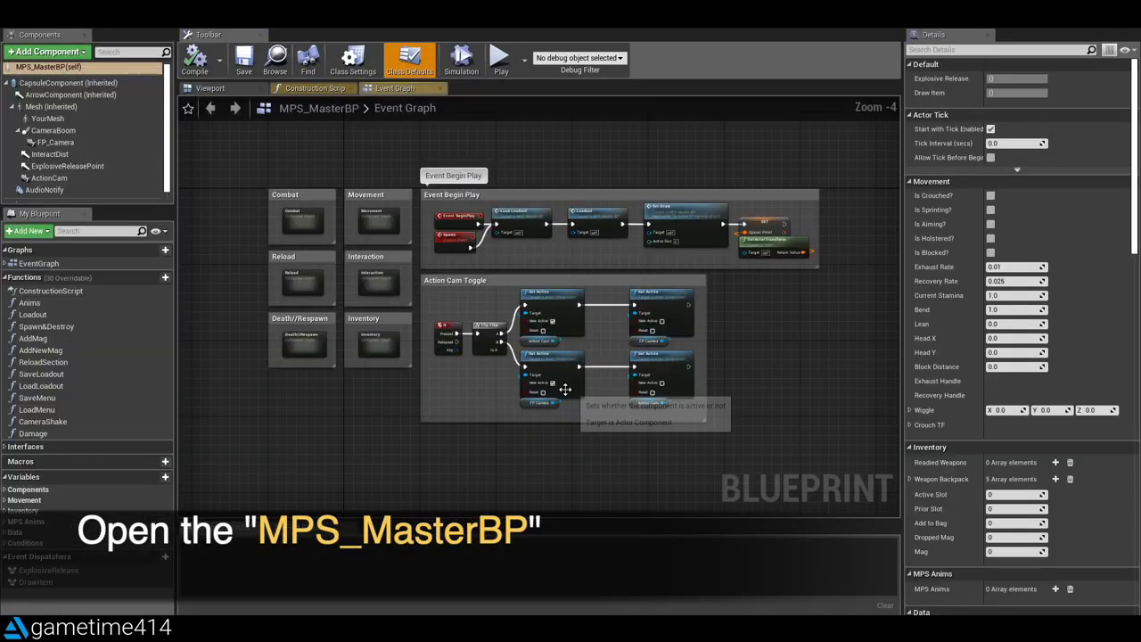
{"action": "left_click", "coordinate": [210, 88]}
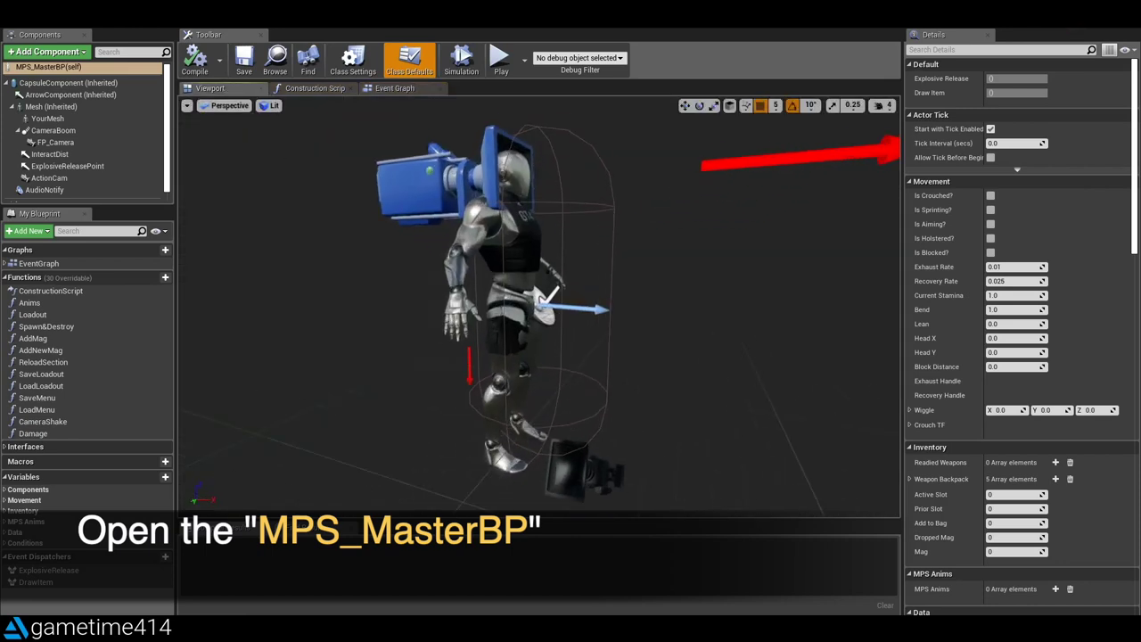
{"action": "left_click", "coordinate": [51, 106]}
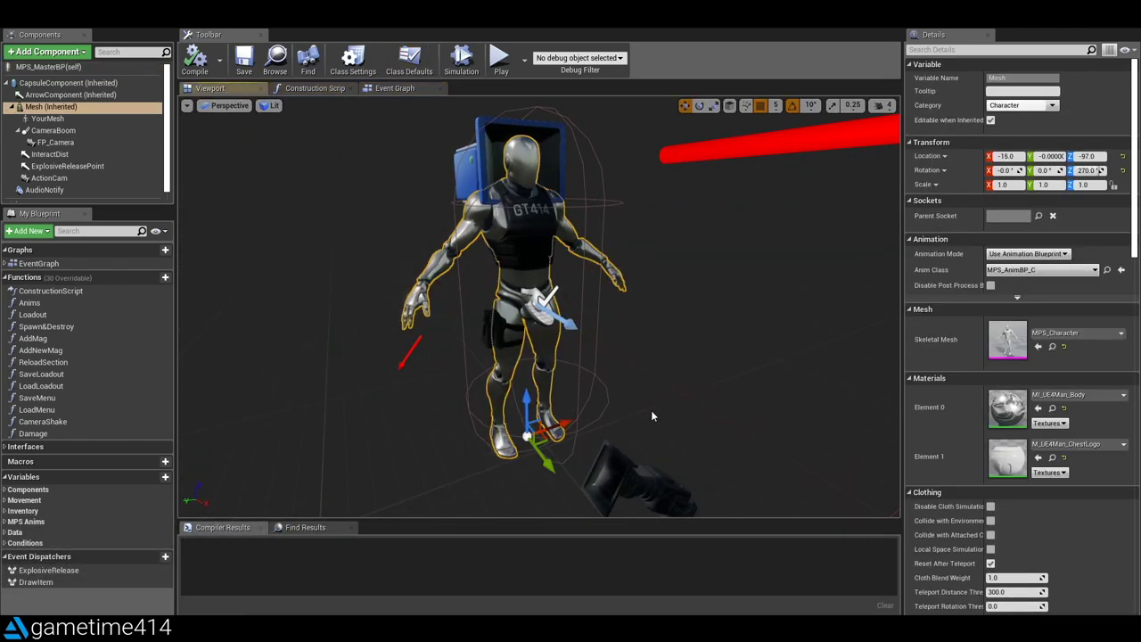
{"action": "left_click", "coordinate": [1061, 395]}
{"action": "type", "text": "nore"}
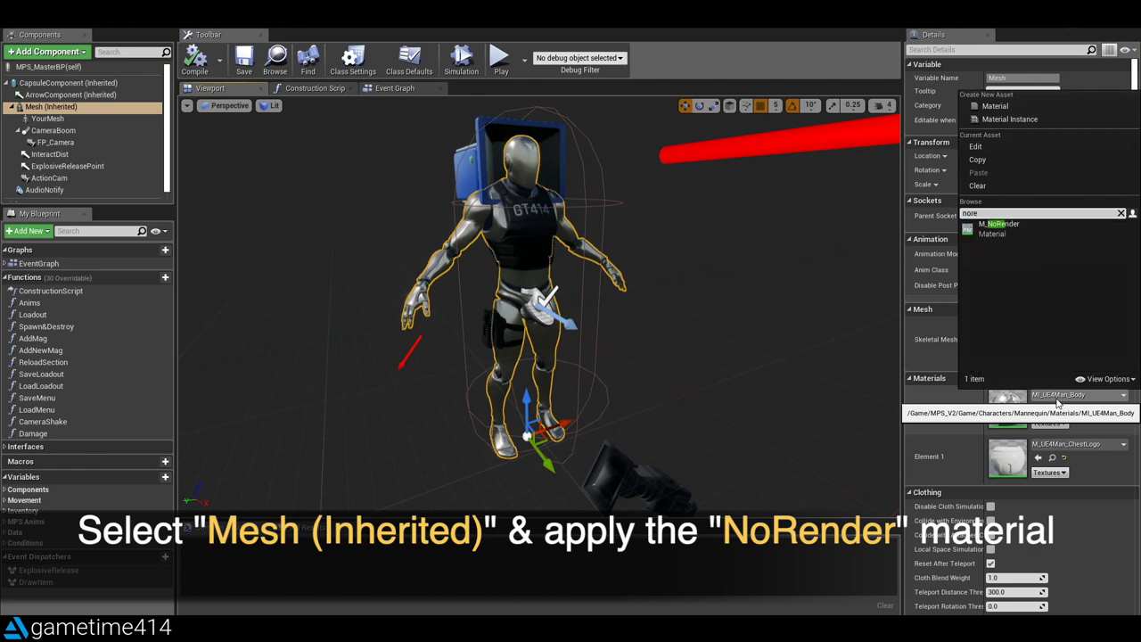
{"action": "left_click", "coordinate": [1000, 228]}
{"action": "left_click", "coordinate": [1063, 445]}
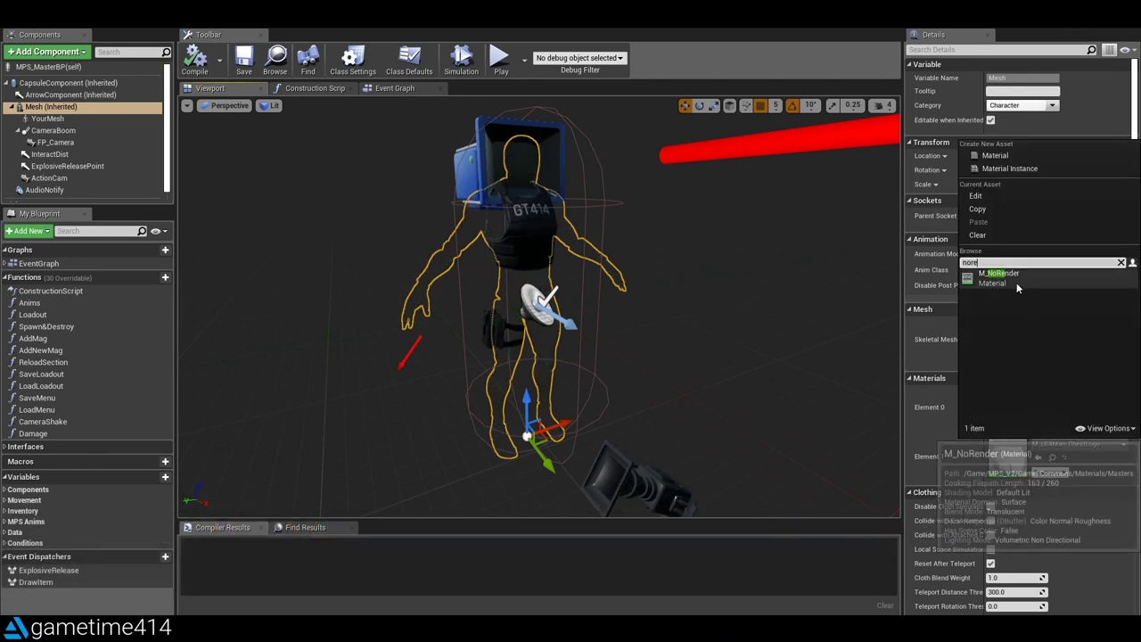
{"action": "left_click", "coordinate": [1016, 278]}
Set YourMesh's skeletal mesh to SK_RuSpecial_setB, compile the blueprint and start Play.
{"action": "left_click_drag", "start_coordinate": [693, 338], "coordinate": [581, 305]}
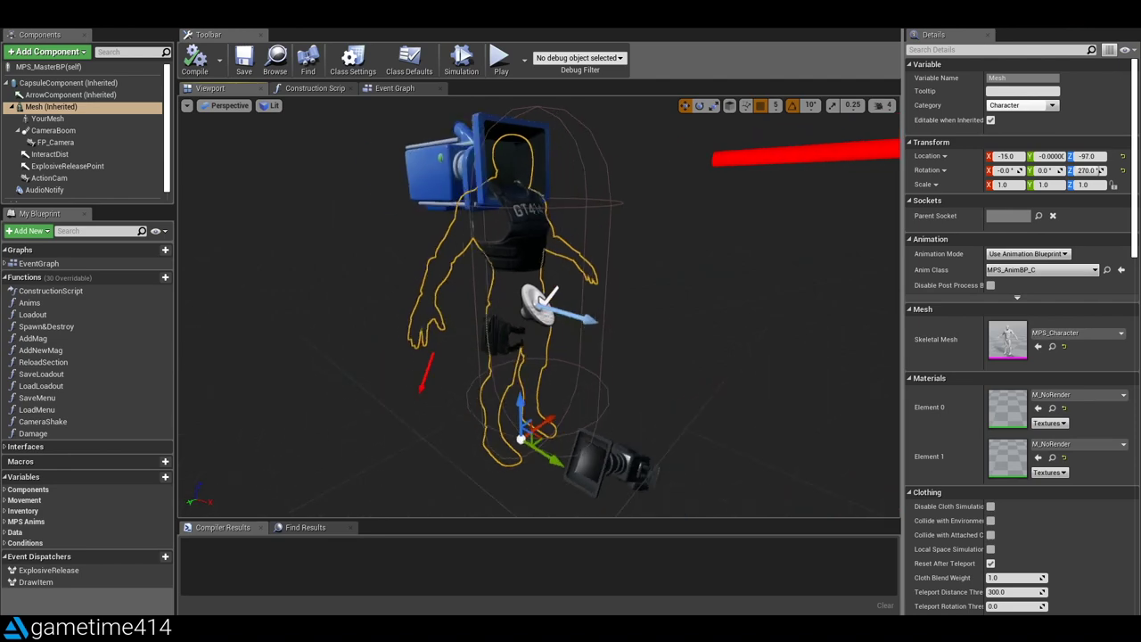
{"action": "left_click", "coordinate": [47, 119]}
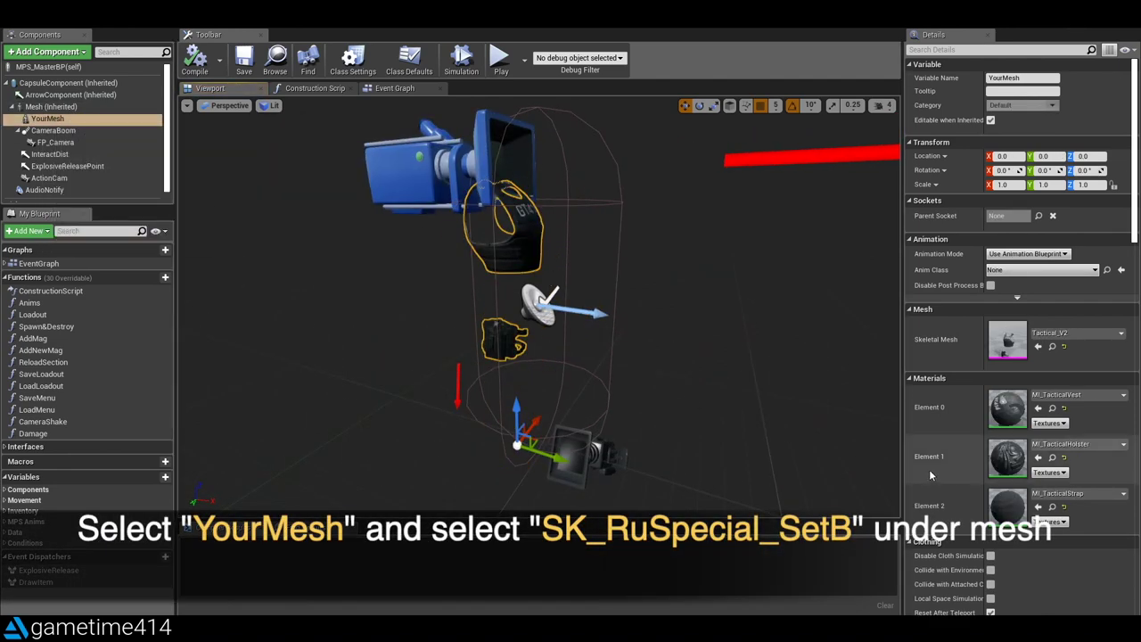
{"action": "left_click", "coordinate": [1055, 334]}
{"action": "type", "text": "set"}
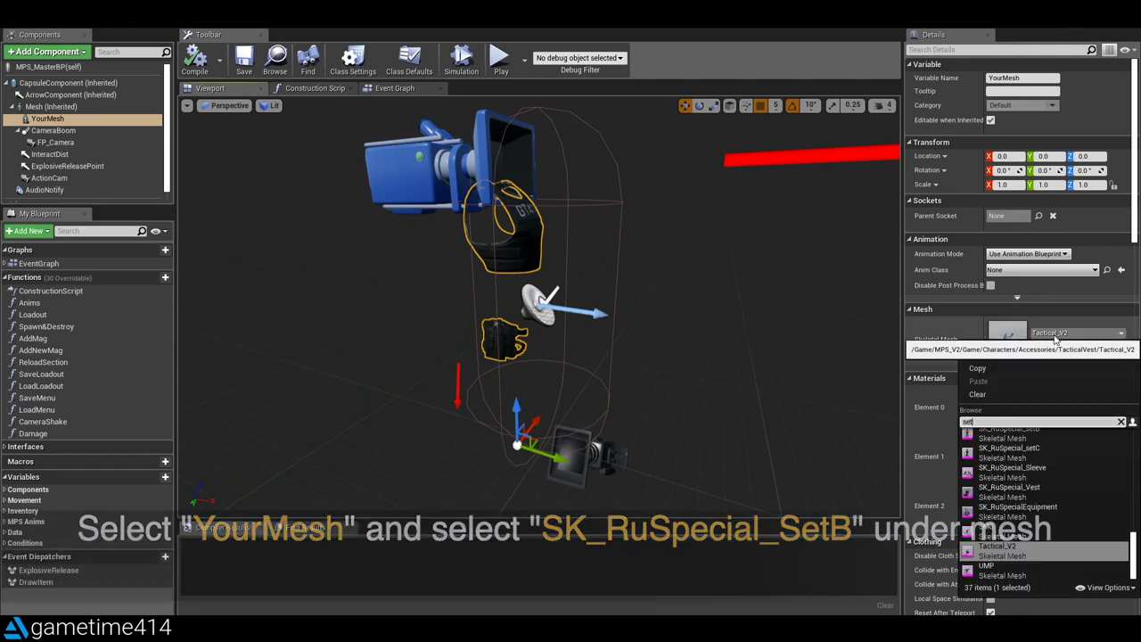
{"action": "scroll", "coordinate": [1025, 450], "scroll_direction": "up", "scroll_amount": 1}
{"action": "left_click", "coordinate": [1007, 451]}
{"action": "left_click_drag", "start_coordinate": [725, 394], "coordinate": [657, 333]}
{"action": "left_click", "coordinate": [192, 64]}
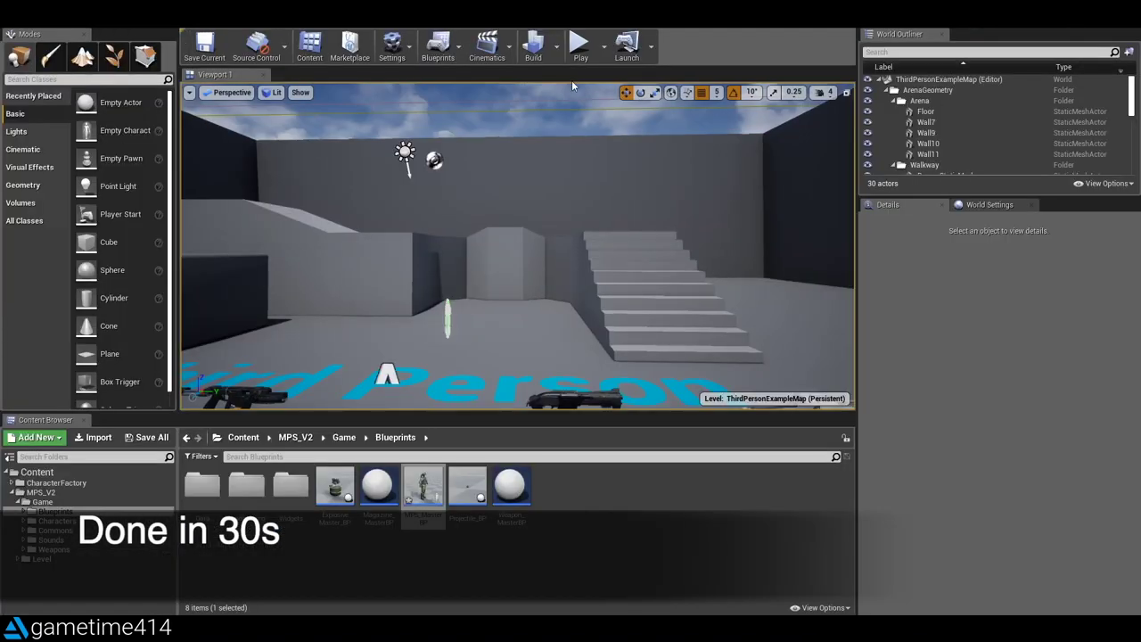
{"action": "left_click", "coordinate": [579, 44]}
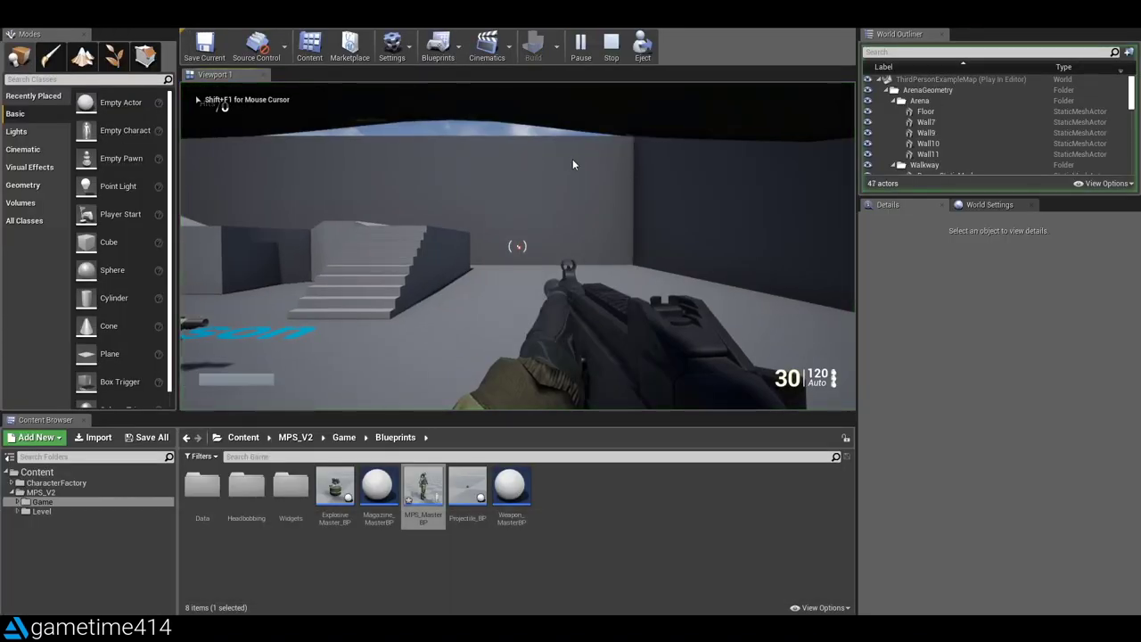
Go fullscreen, walk around the arena and fire the rifle in first person.
{"action": "key", "text": "F11"}
{"action": "left_click", "coordinate": [572, 164]}
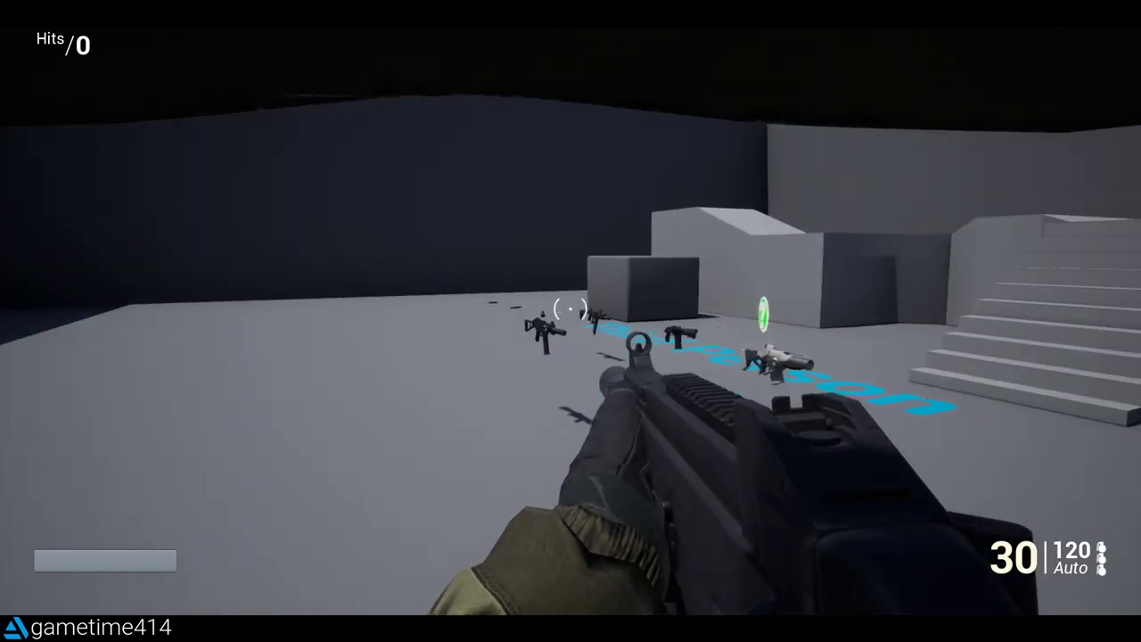
{"action": "key", "text": "w"}
{"action": "key", "text": "space"}
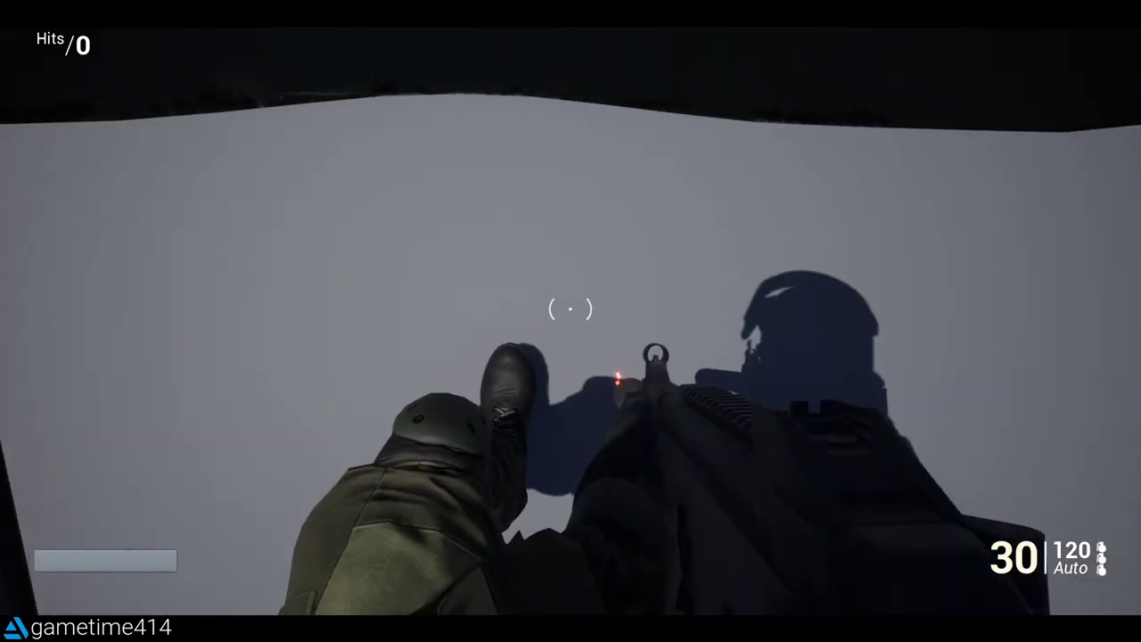
{"action": "left_click", "coordinate": [570, 309]}
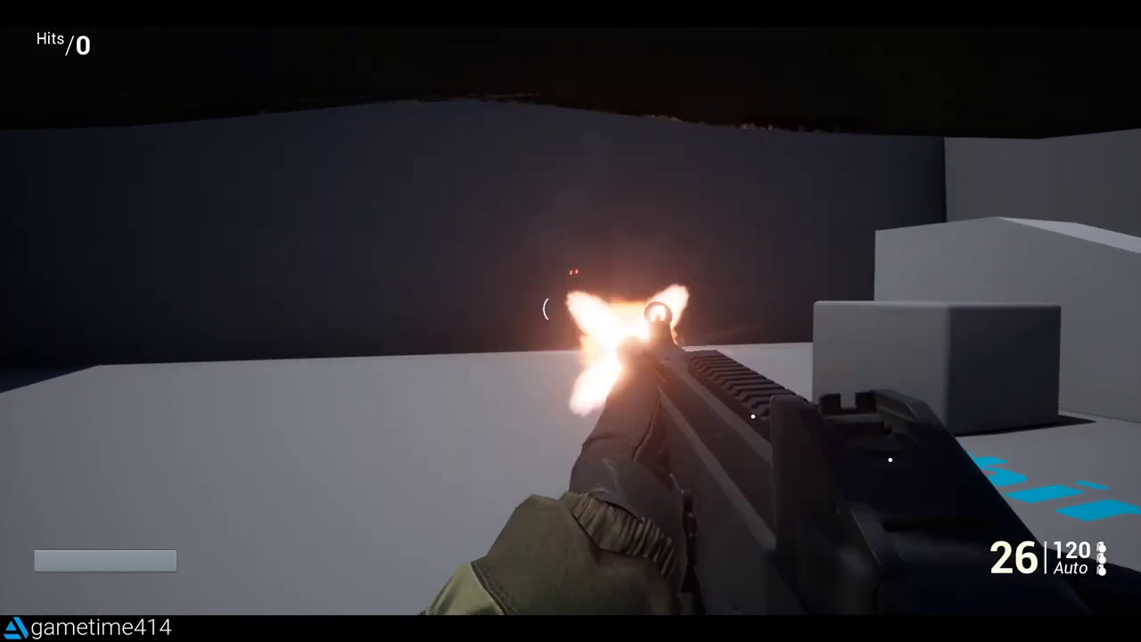
{"action": "left_click", "coordinate": [571, 308]}
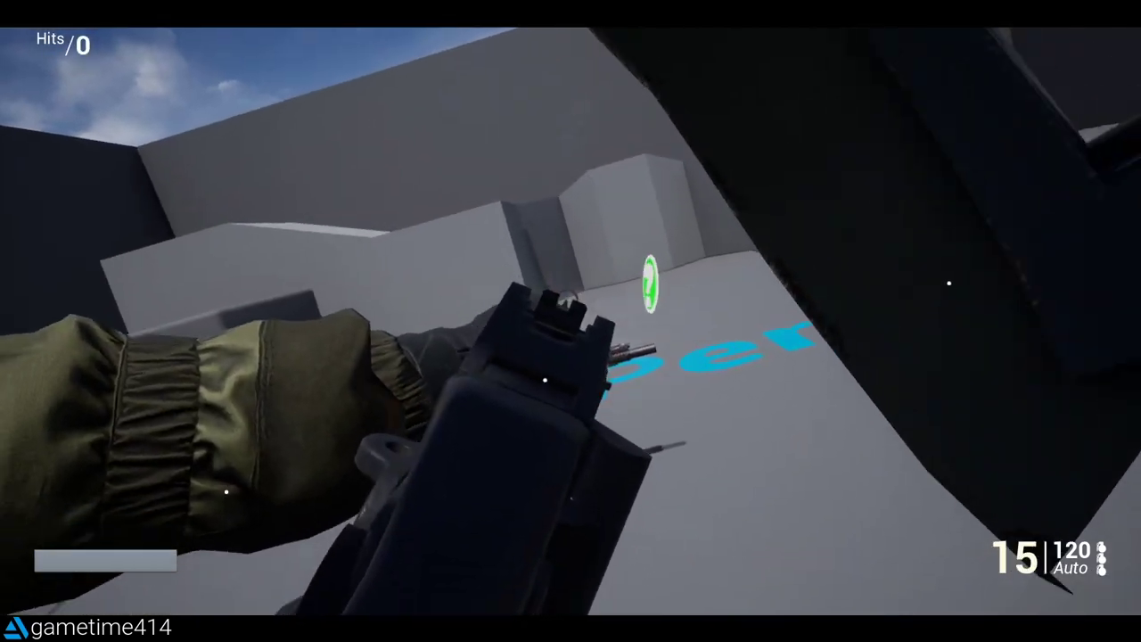
{"action": "left_click", "coordinate": [571, 308]}
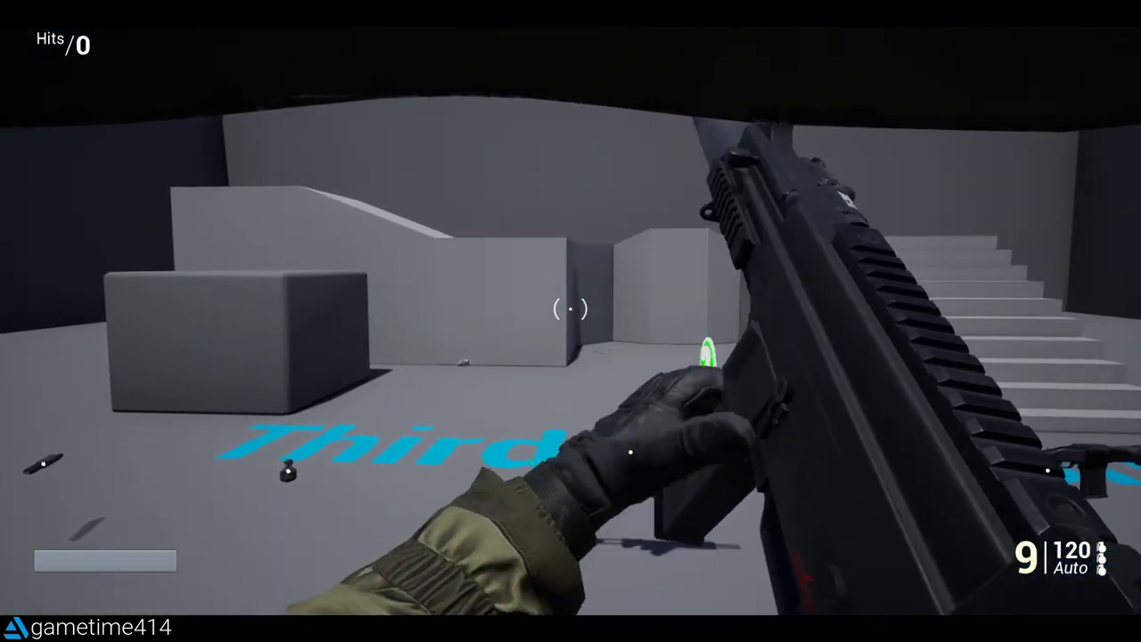
Reload the rifle, switch to the third-person camera and fire again.
{"action": "key", "text": "r"}
{"action": "key", "text": "v"}
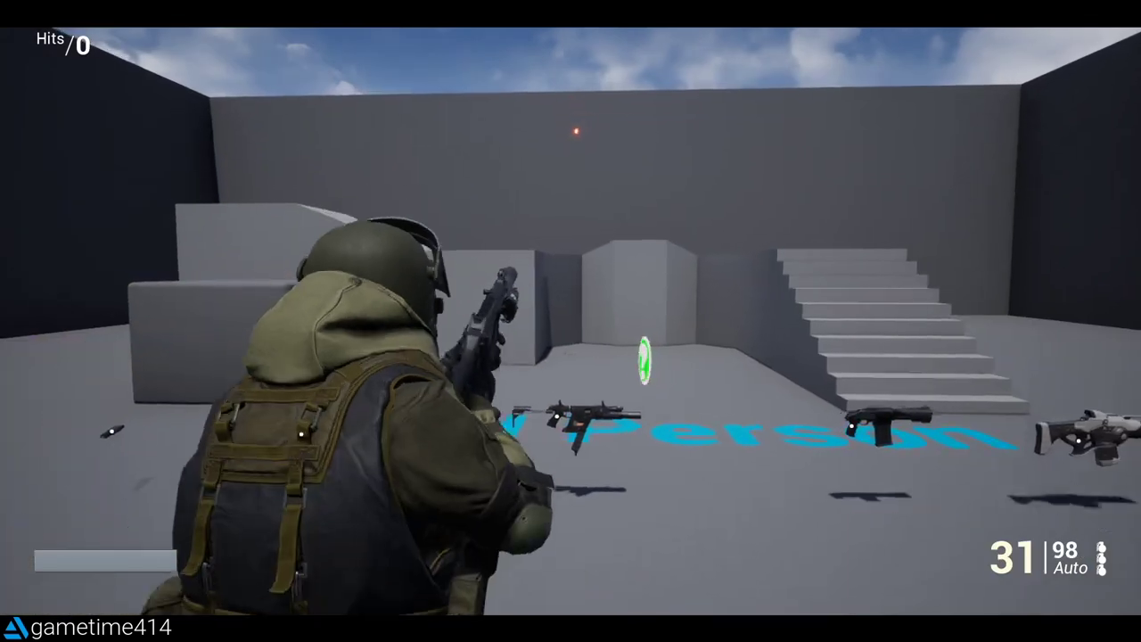
{"action": "left_click", "coordinate": [571, 309]}
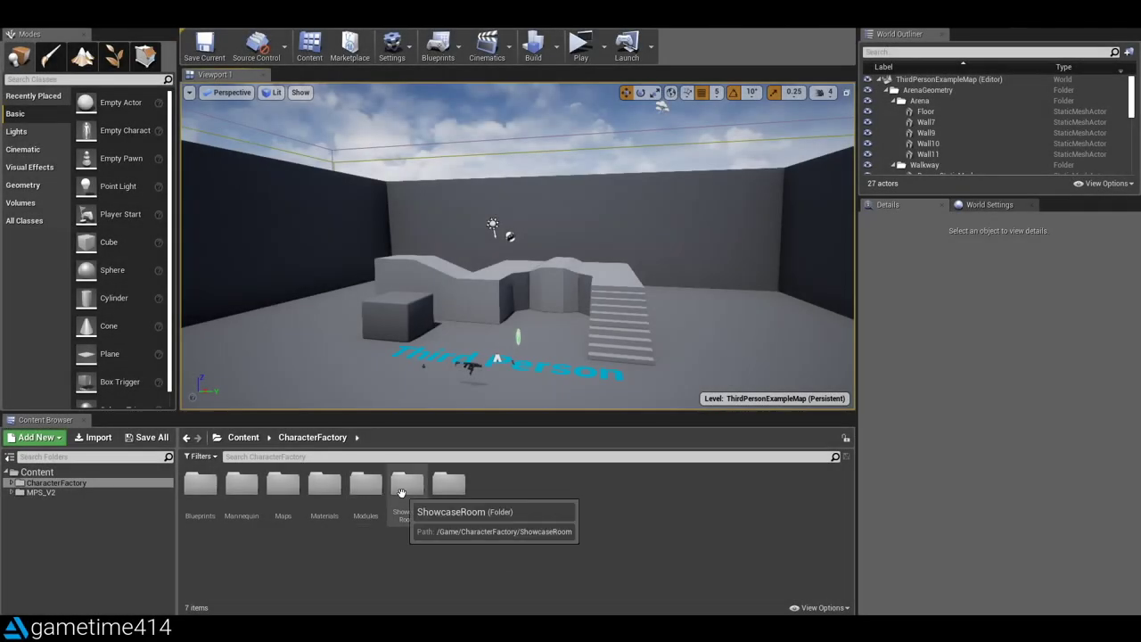
Browse to the CF_vol3_RuSpecial Predefined folder and select SK_RuSpecial_setA.
{"action": "double_click", "coordinate": [365, 484]}
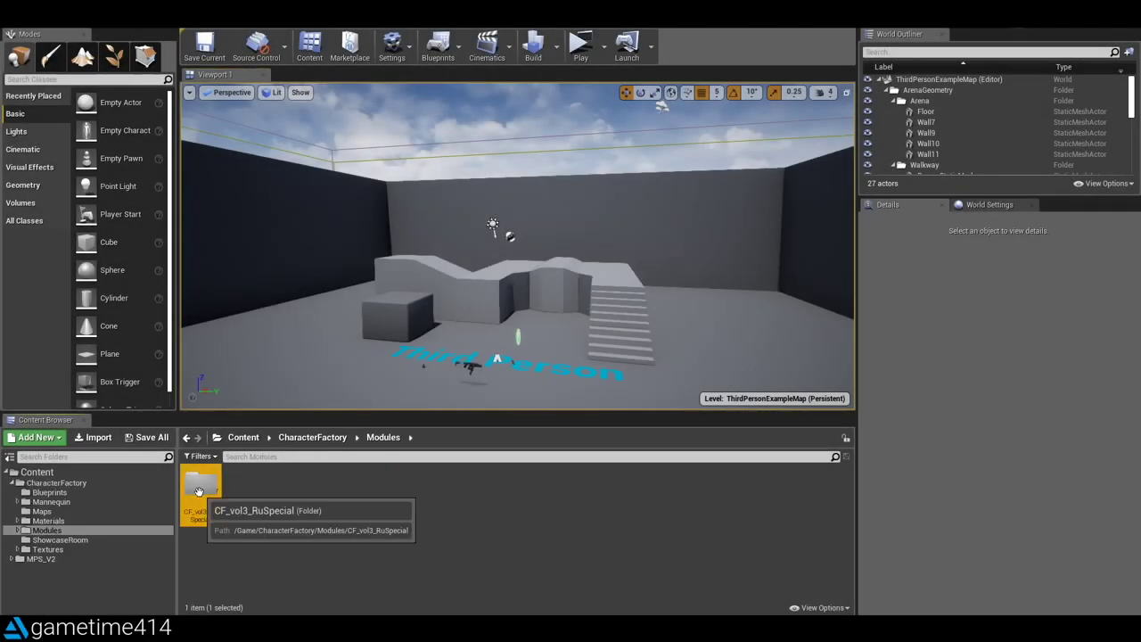
{"action": "double_click", "coordinate": [200, 484]}
{"action": "double_click", "coordinate": [407, 484]}
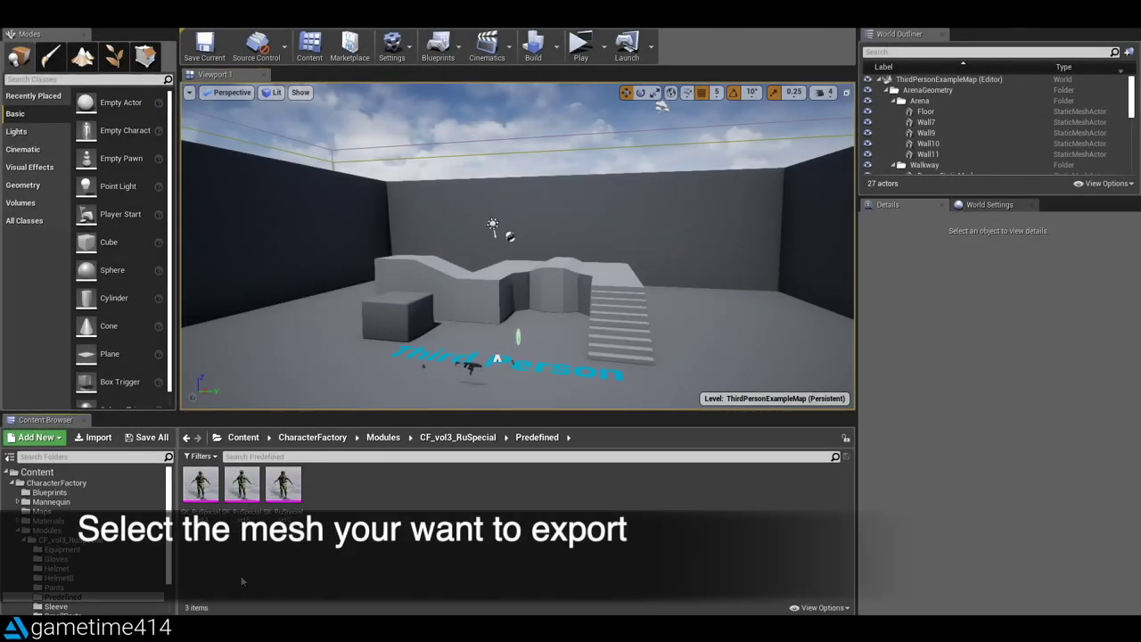
{"action": "left_click", "coordinate": [203, 515]}
Export SK_RuSpecial_setA as an FBX file to the Desktop.
{"action": "right_click", "coordinate": [201, 499]}
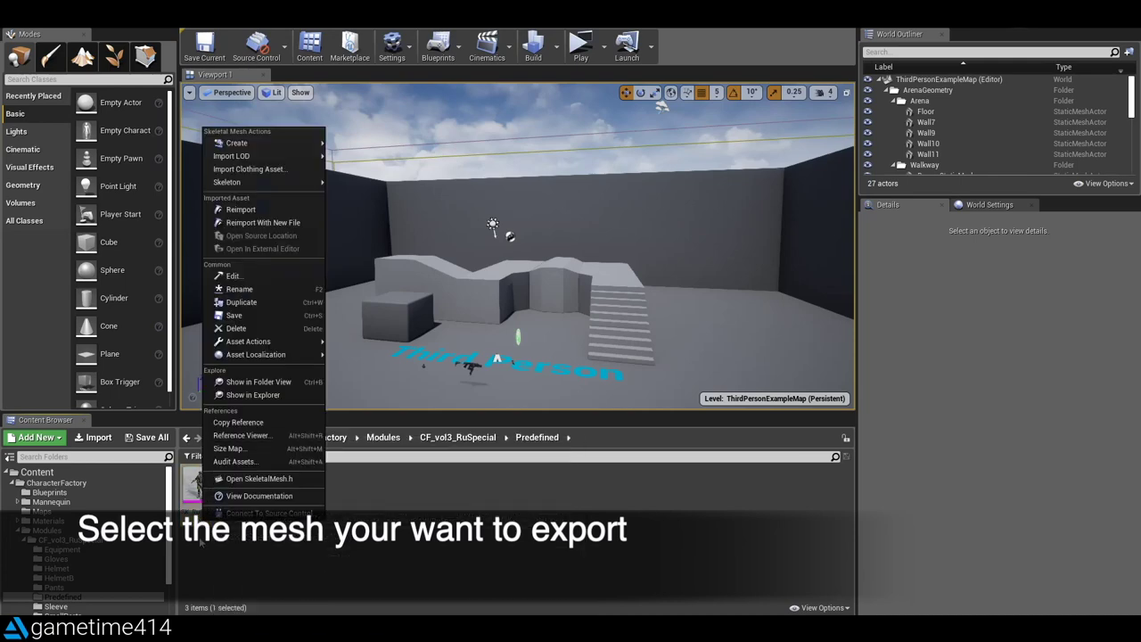
{"action": "mouse_move", "coordinate": [268, 341]}
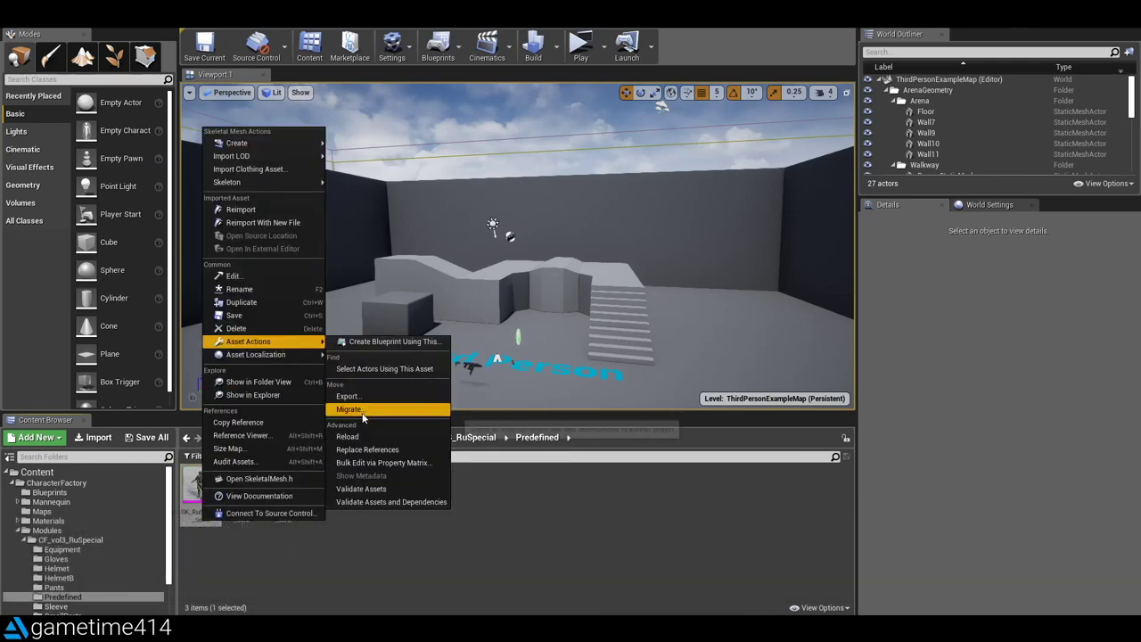
{"action": "left_click", "coordinate": [360, 398]}
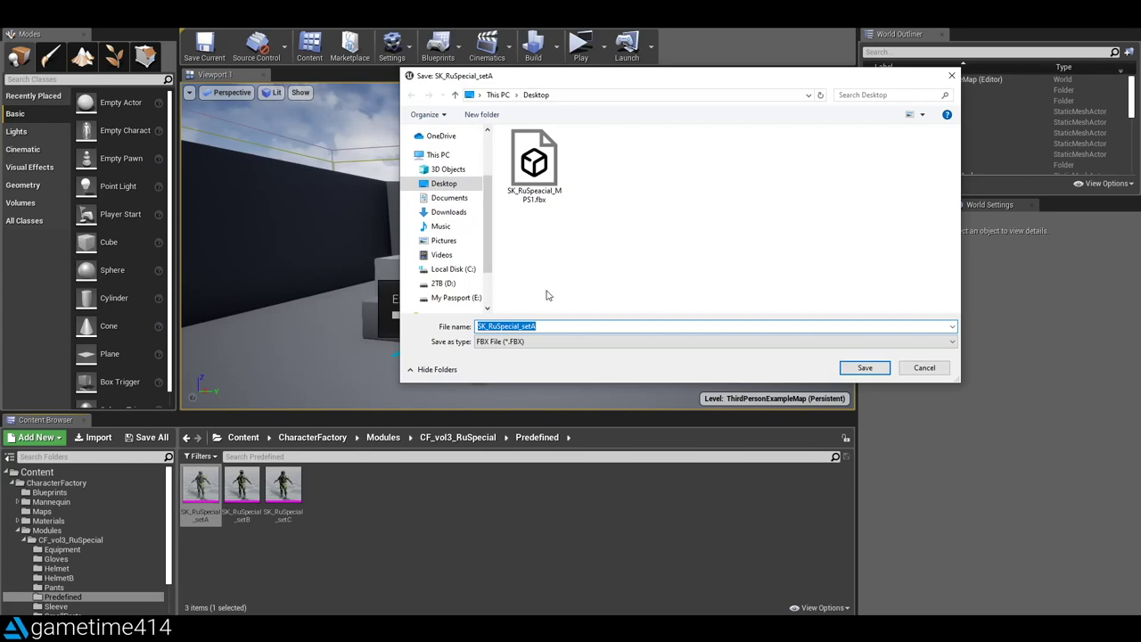
{"action": "left_click", "coordinate": [865, 368]}
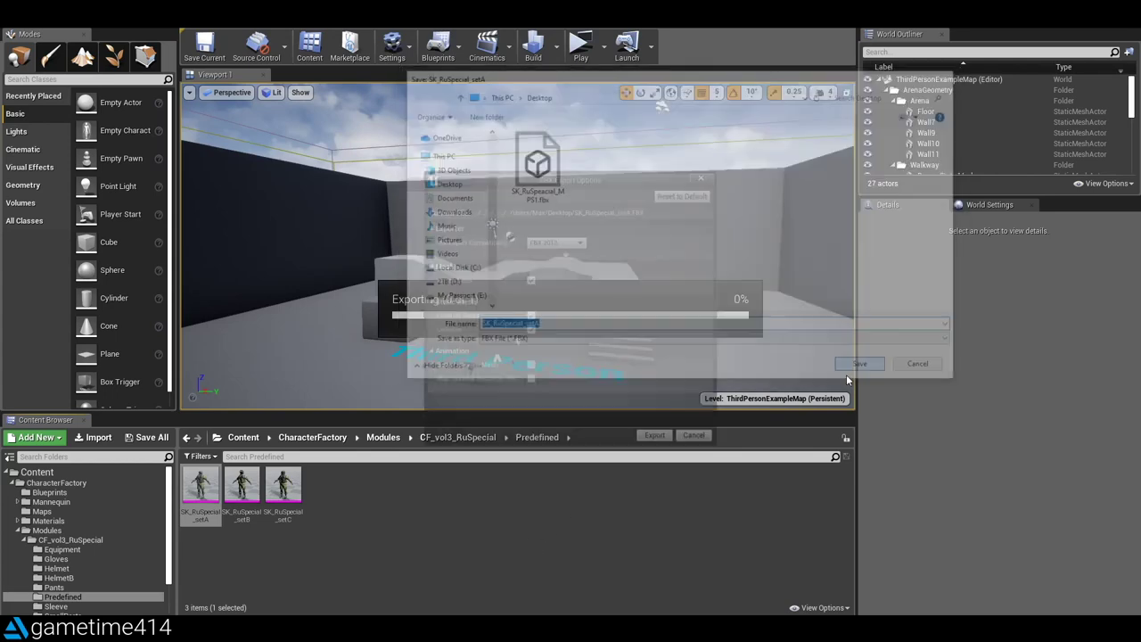
{"action": "left_click", "coordinate": [656, 439]}
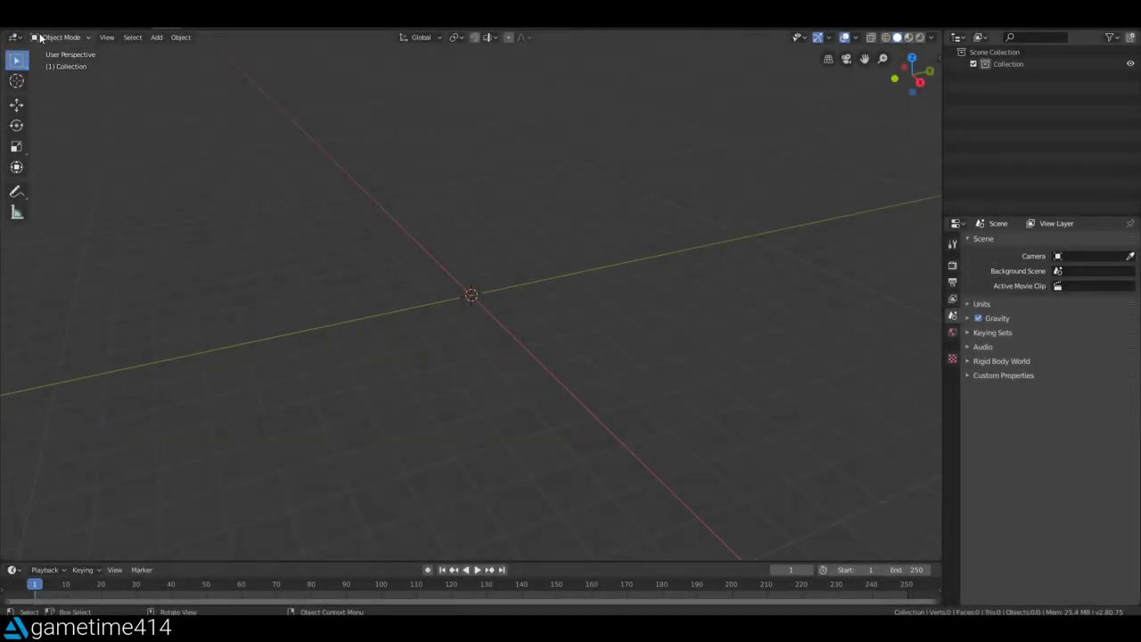
Import the SK_RuSpecial_setA FBX from the Desktop into Blender.
{"action": "left_click", "coordinate": [29, 30]}
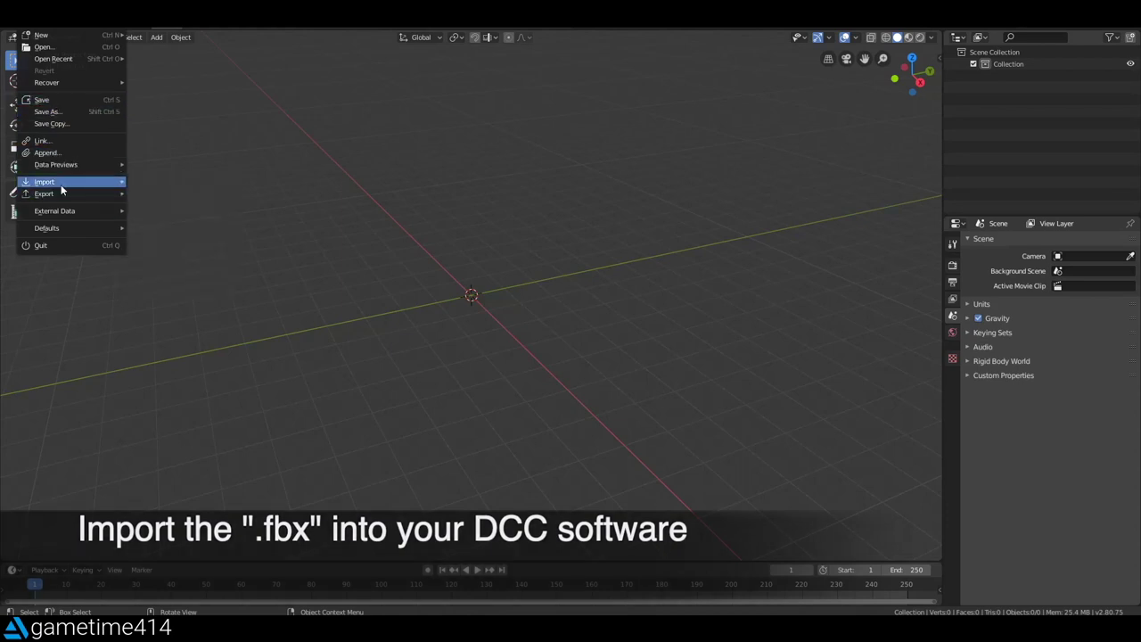
{"action": "mouse_move", "coordinate": [53, 182]}
{"action": "left_click", "coordinate": [213, 198]}
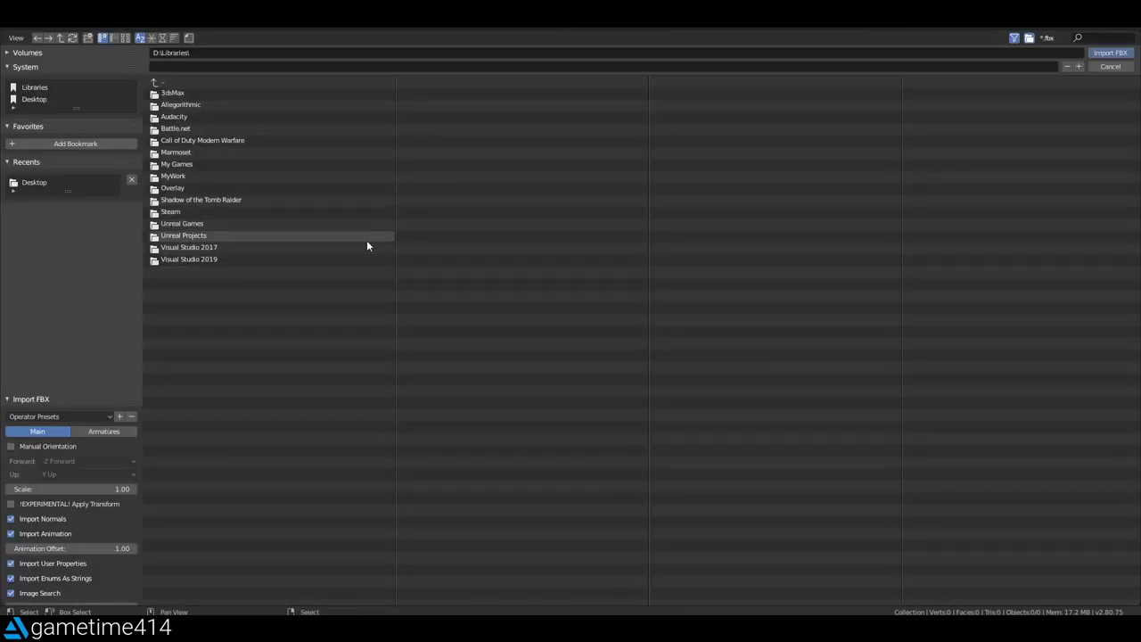
{"action": "left_click", "coordinate": [39, 99]}
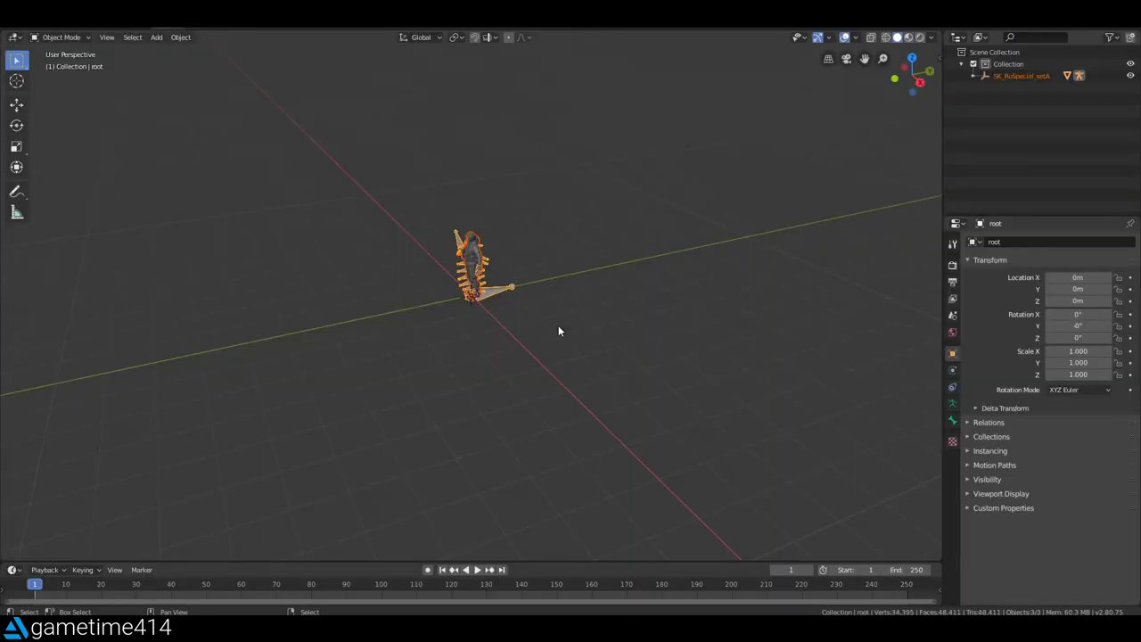
{"action": "middle_click_drag", "start_coordinate": [503, 240], "coordinate": [535, 230]}
{"action": "scroll", "coordinate": [516, 206], "scroll_direction": "up", "scroll_amount": 5}
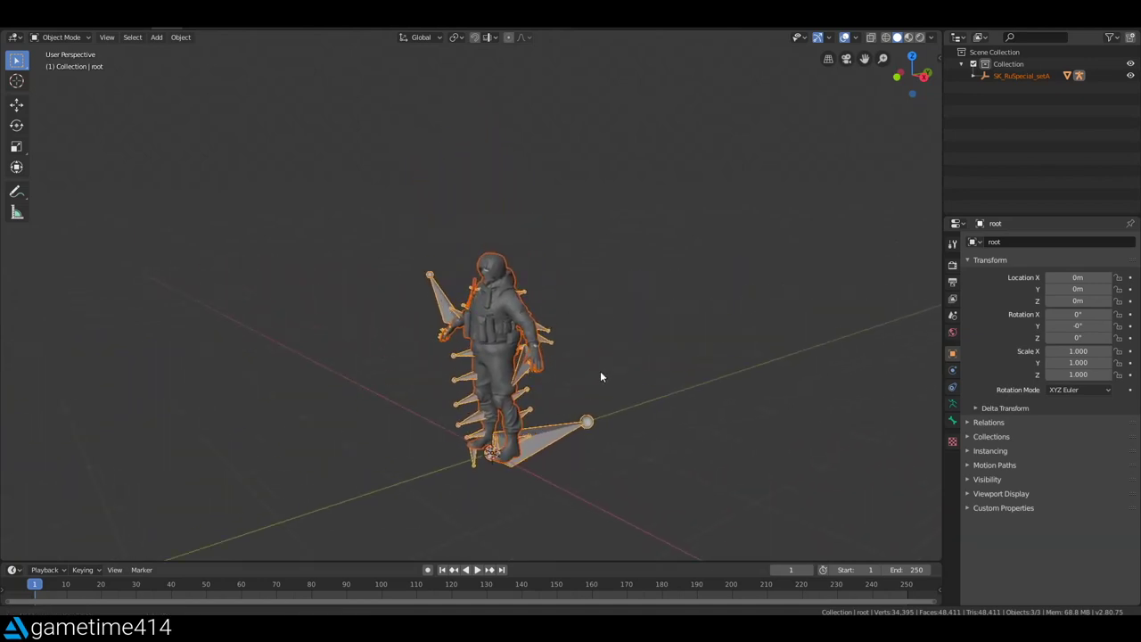
{"action": "mouse_move", "coordinate": [602, 367]}
{"action": "middle_mouse_down"}
{"action": "mouse_move", "coordinate": [642, 377]}
{"action": "mouse_move", "coordinate": [597, 280]}
{"action": "mouse_move", "coordinate": [587, 304]}
{"action": "middle_mouse_up"}
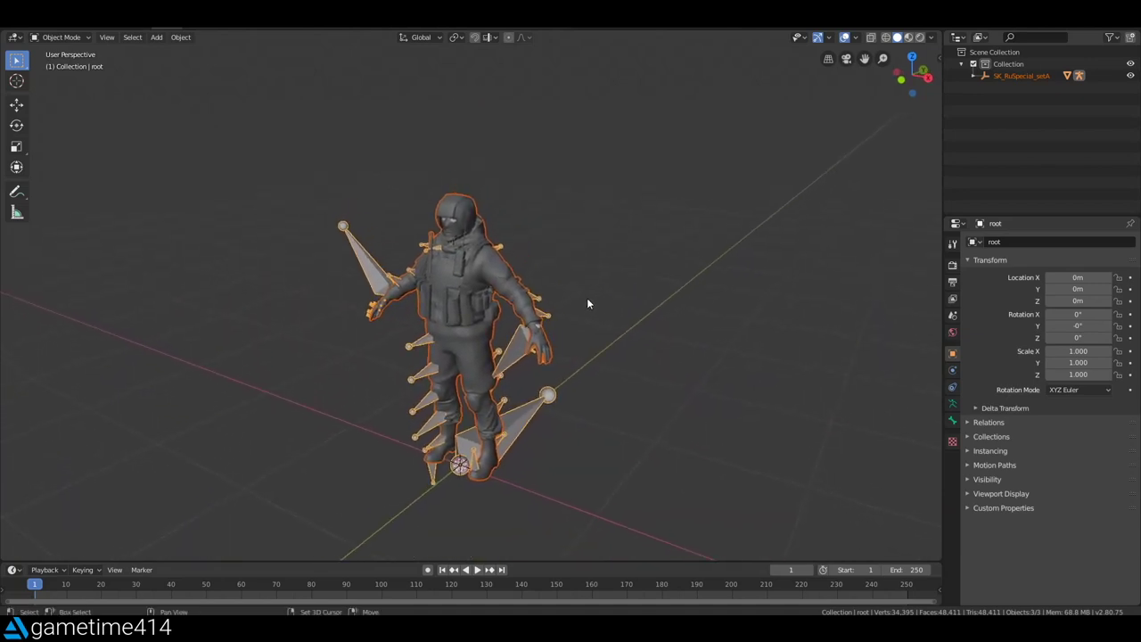
Move the root armature directly into Collection and delete the old SK_RuSpecial_setA parent.
{"action": "left_click", "coordinate": [972, 76]}
{"action": "left_click", "coordinate": [984, 87]}
{"action": "mouse_move", "coordinate": [989, 76]}
{"action": "left_mouse_down"}
{"action": "mouse_move", "coordinate": [960, 59]}
{"action": "mouse_move", "coordinate": [998, 57]}
{"action": "left_mouse_up"}
{"action": "left_click", "coordinate": [1007, 121]}
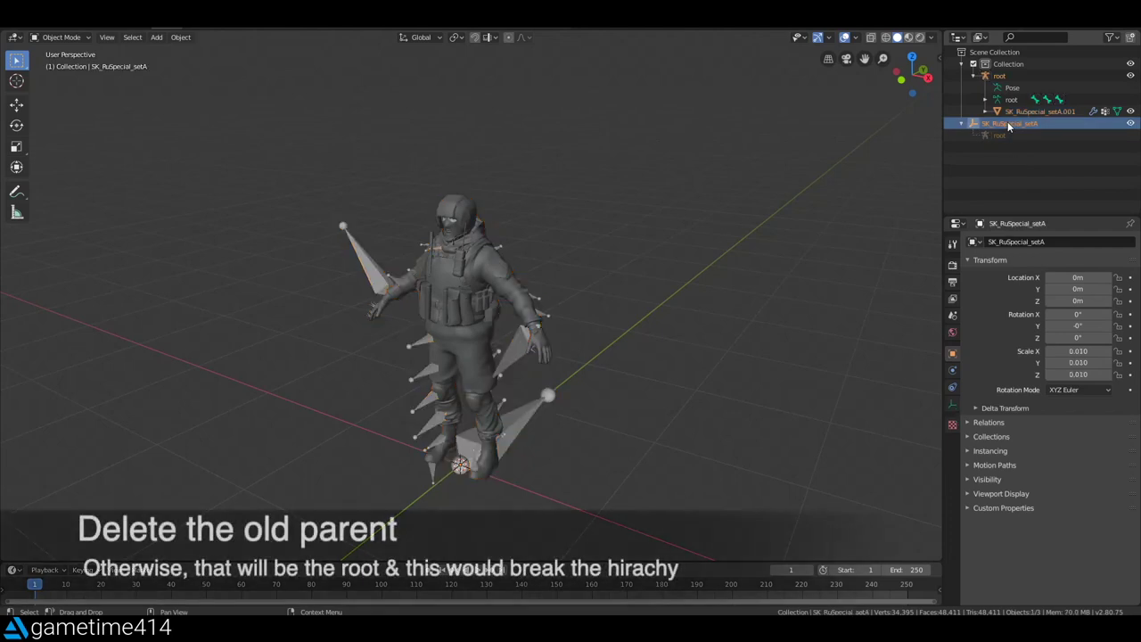
{"action": "right_click", "coordinate": [1007, 121]}
{"action": "left_click", "coordinate": [1007, 121]}
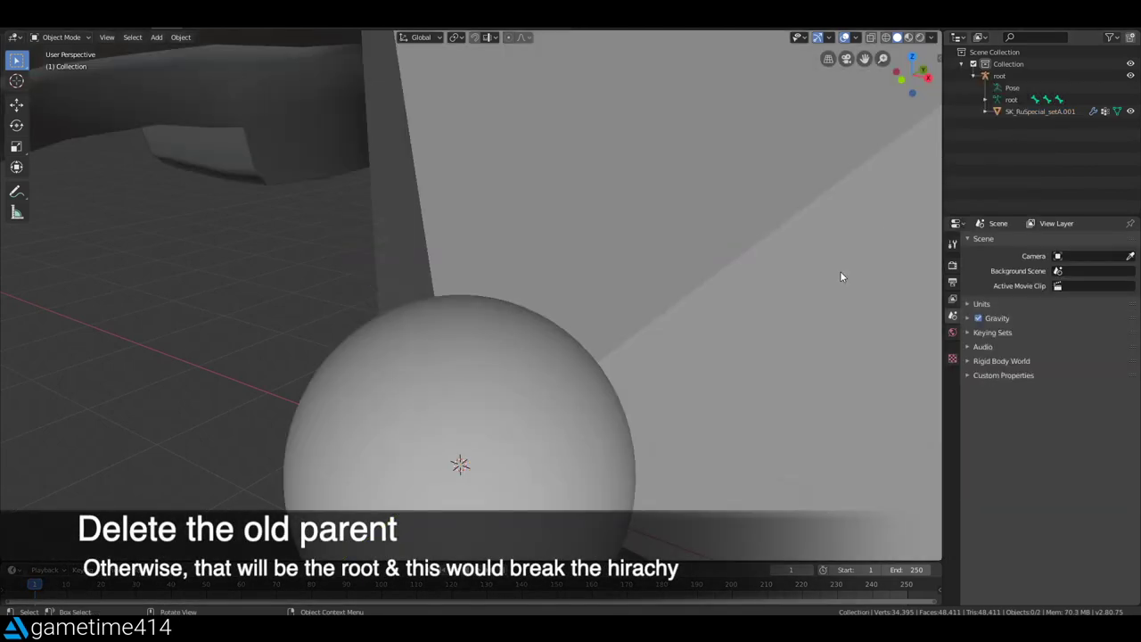
{"action": "scroll", "coordinate": [772, 319], "scroll_direction": "down", "scroll_amount": 5}
{"action": "scroll", "coordinate": [713, 256], "scroll_direction": "down", "scroll_amount": 5}
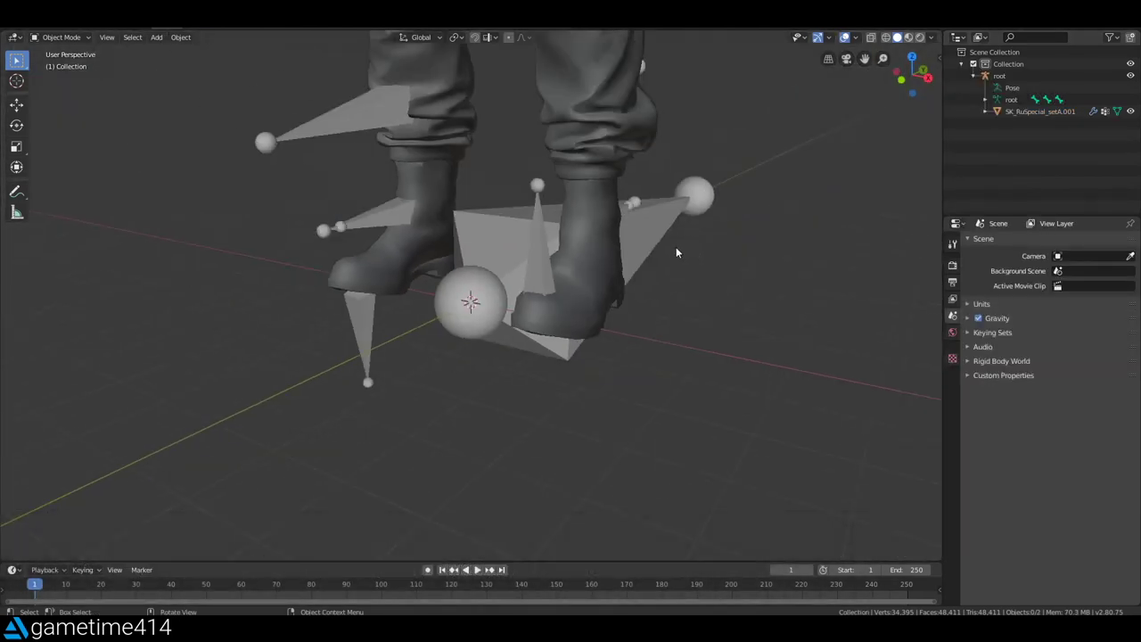
Set the root armature's Delta Scale and Scale to 0.1 on X, Y and Z.
{"action": "left_click", "coordinate": [1012, 77]}
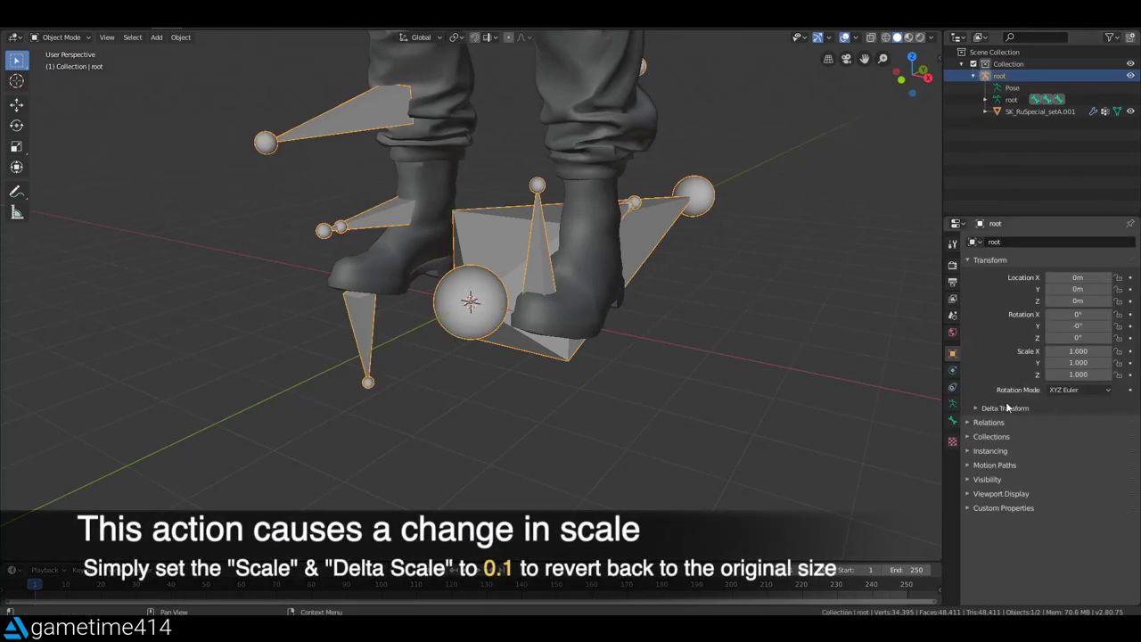
{"action": "left_click", "coordinate": [978, 409]}
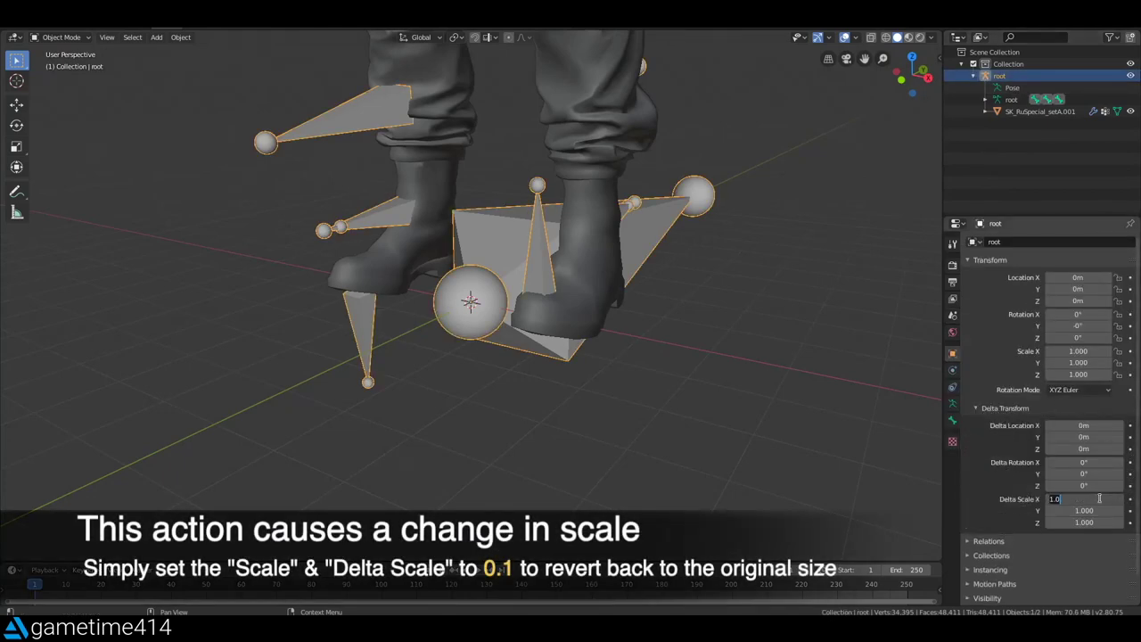
{"action": "key", "text": "Return"}
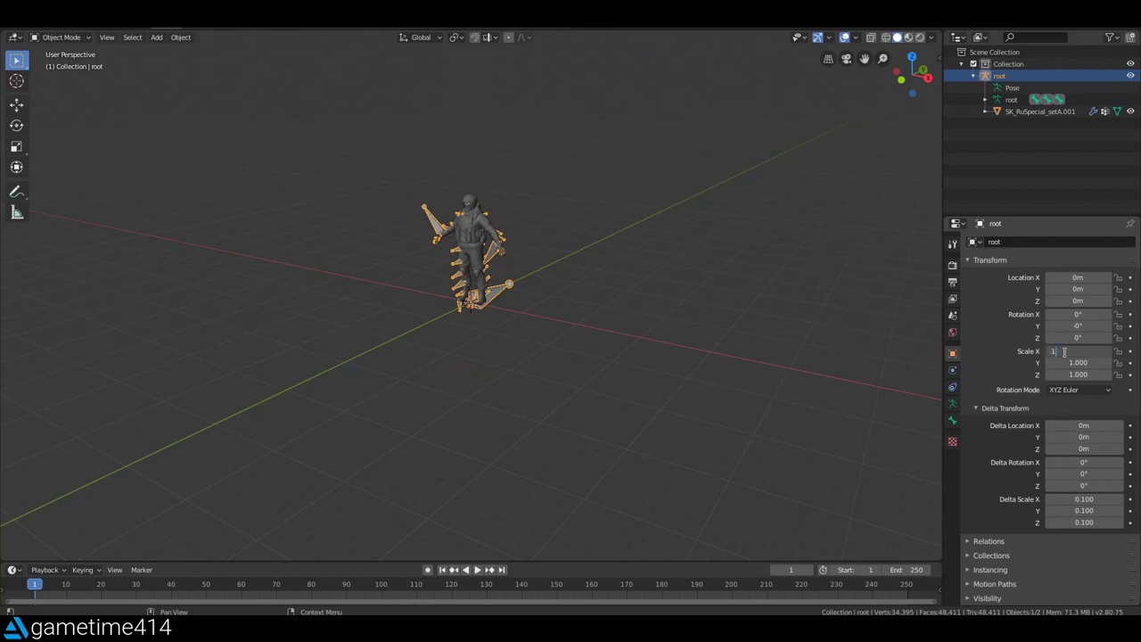
{"action": "type", "text": "0.1"}
{"action": "key", "text": "Tab"}
{"action": "scroll", "coordinate": [495, 299], "scroll_direction": "up", "scroll_amount": 15}
{"action": "middle_click_drag", "start_coordinate": [601, 308], "coordinate": [653, 305]}
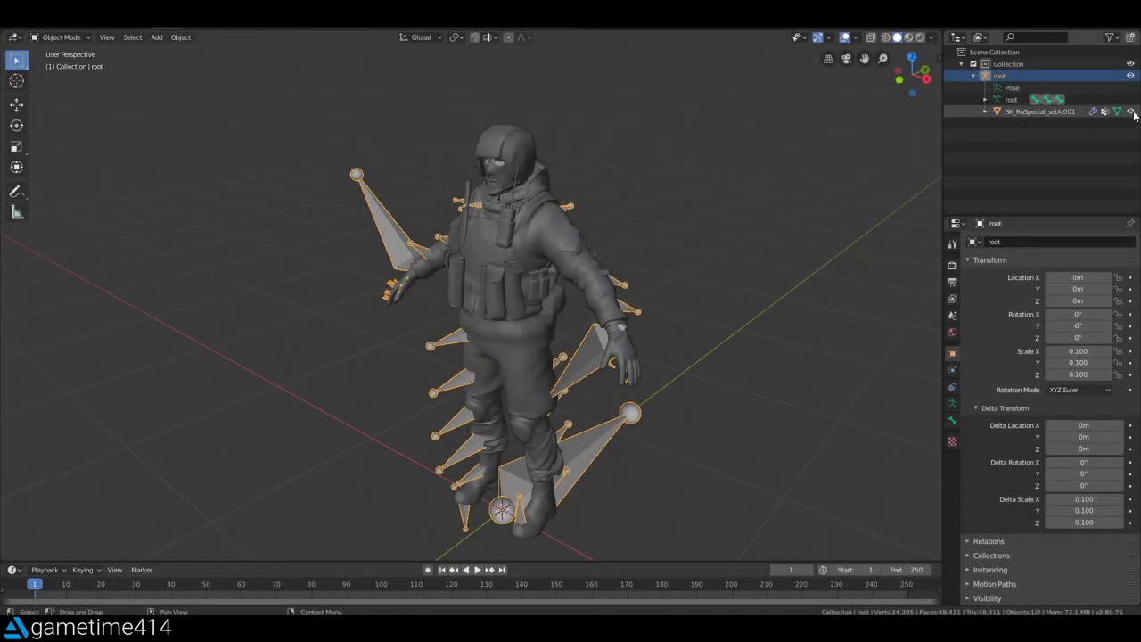
Hide the soldier mesh and select the head bone under neck_01 in the Outliner.
{"action": "left_click", "coordinate": [1129, 111]}
{"action": "left_click", "coordinate": [984, 100]}
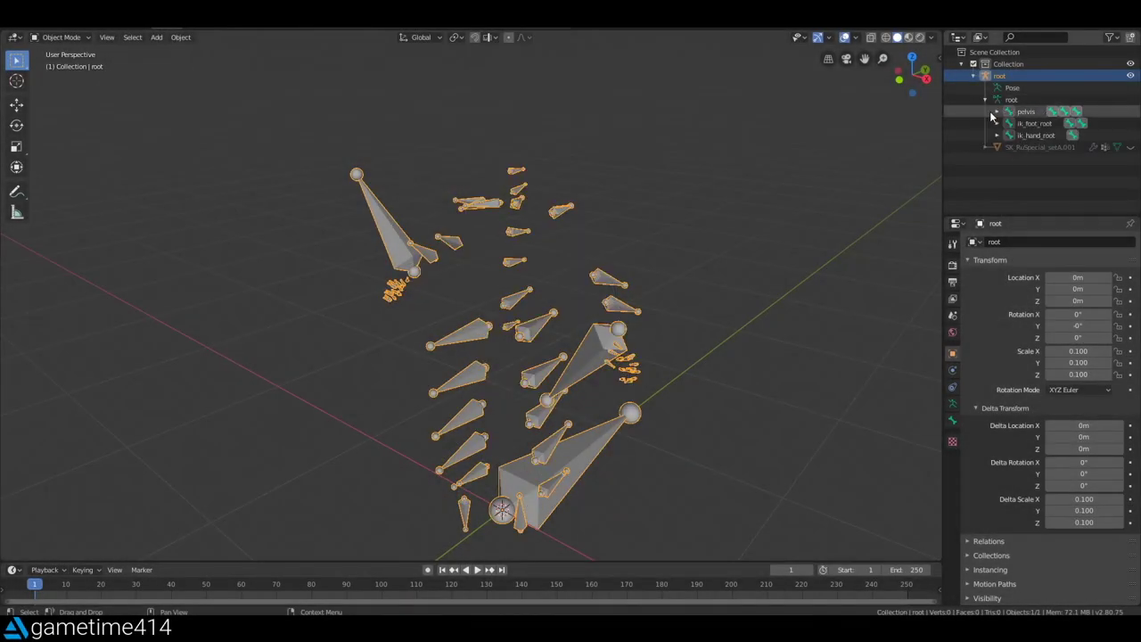
{"action": "left_click", "coordinate": [996, 112]}
{"action": "left_click", "coordinate": [1009, 123]}
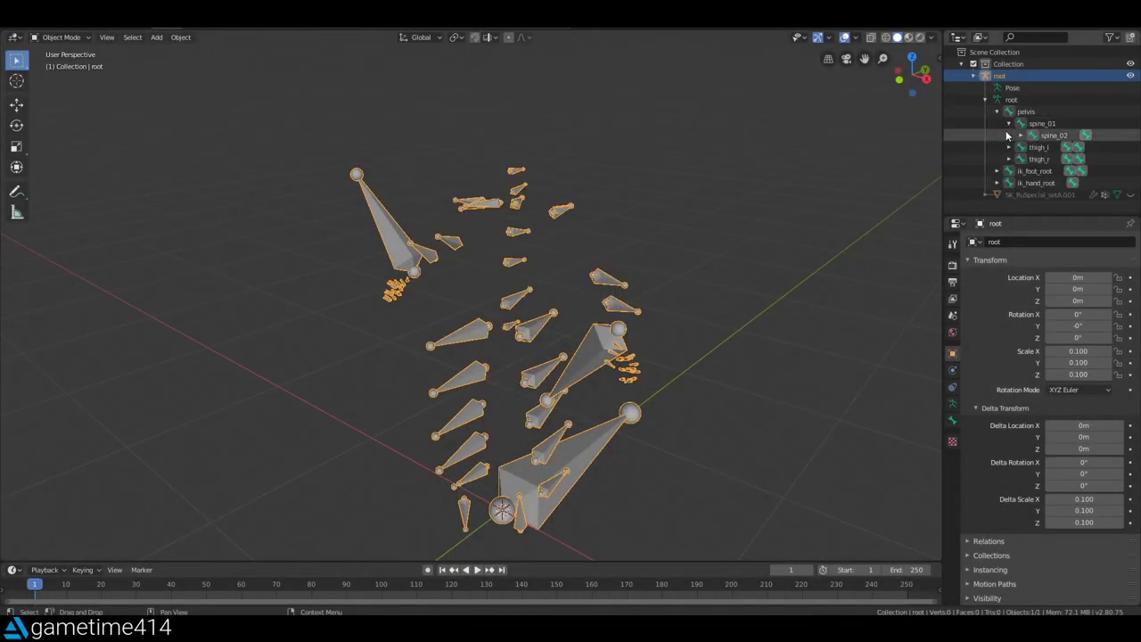
{"action": "left_click", "coordinate": [1020, 135]}
{"action": "left_click", "coordinate": [1032, 147]}
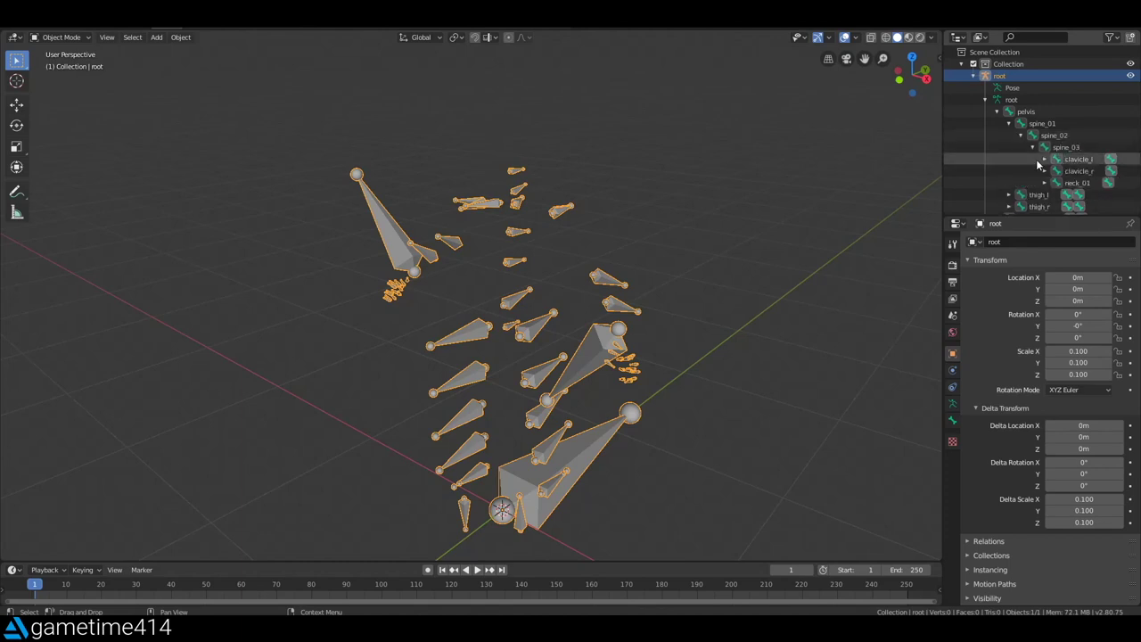
{"action": "left_click", "coordinate": [1086, 198]}
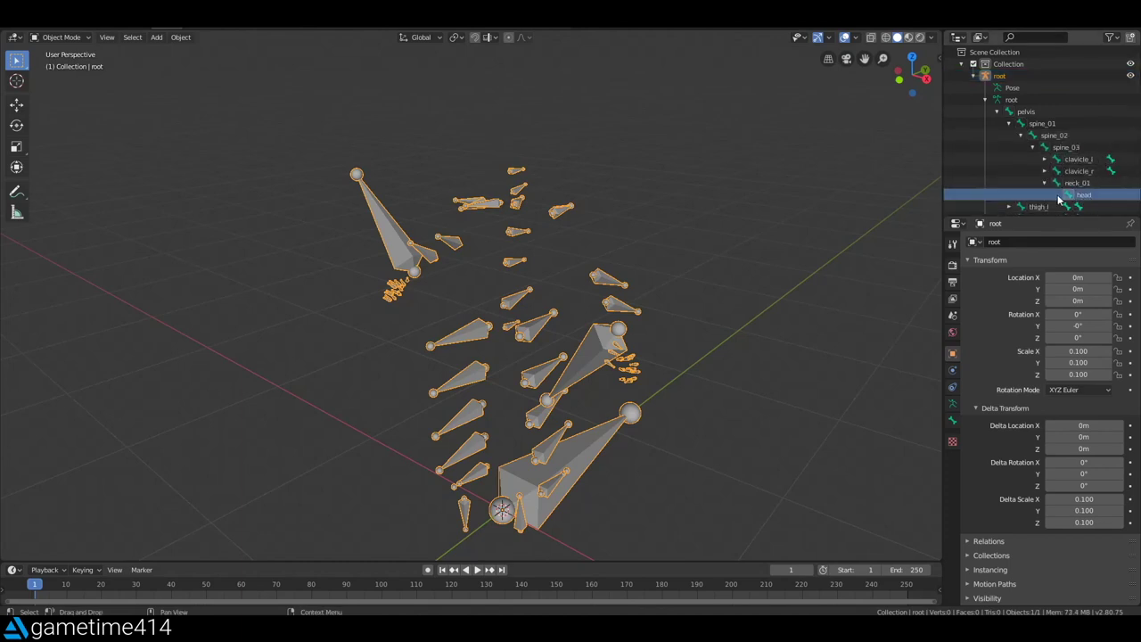
{"action": "right_click", "coordinate": [1091, 202]}
{"action": "left_click", "coordinate": [1046, 204]}
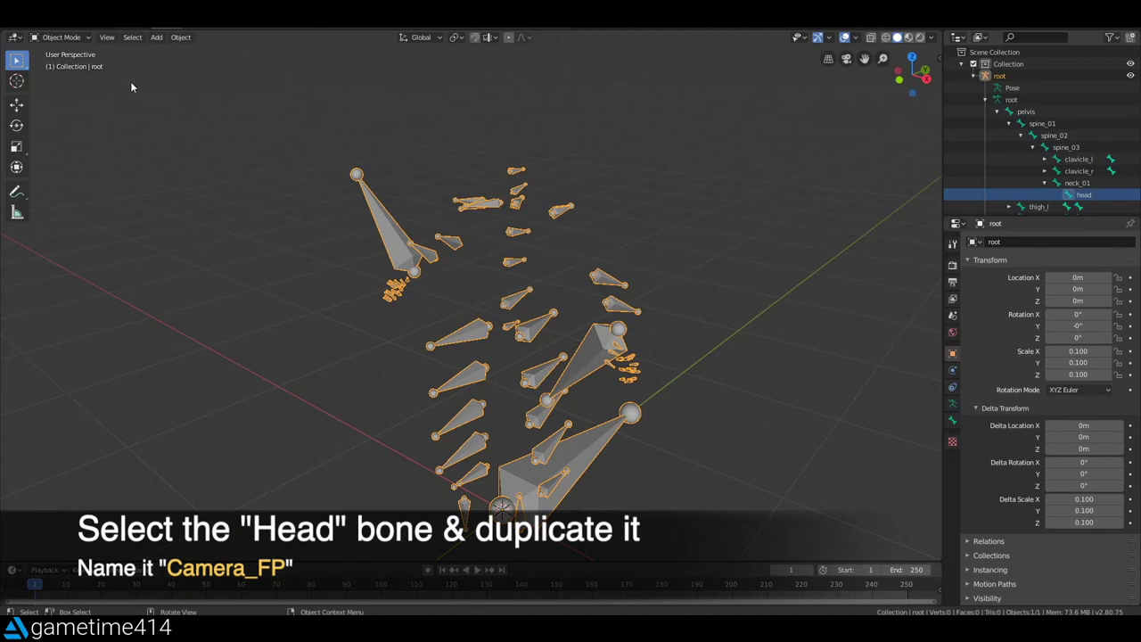
In Edit Mode, duplicate the head bone as Camera_FP and show its head/tail values.
{"action": "left_click", "coordinate": [63, 37]}
{"action": "left_click", "coordinate": [62, 65]}
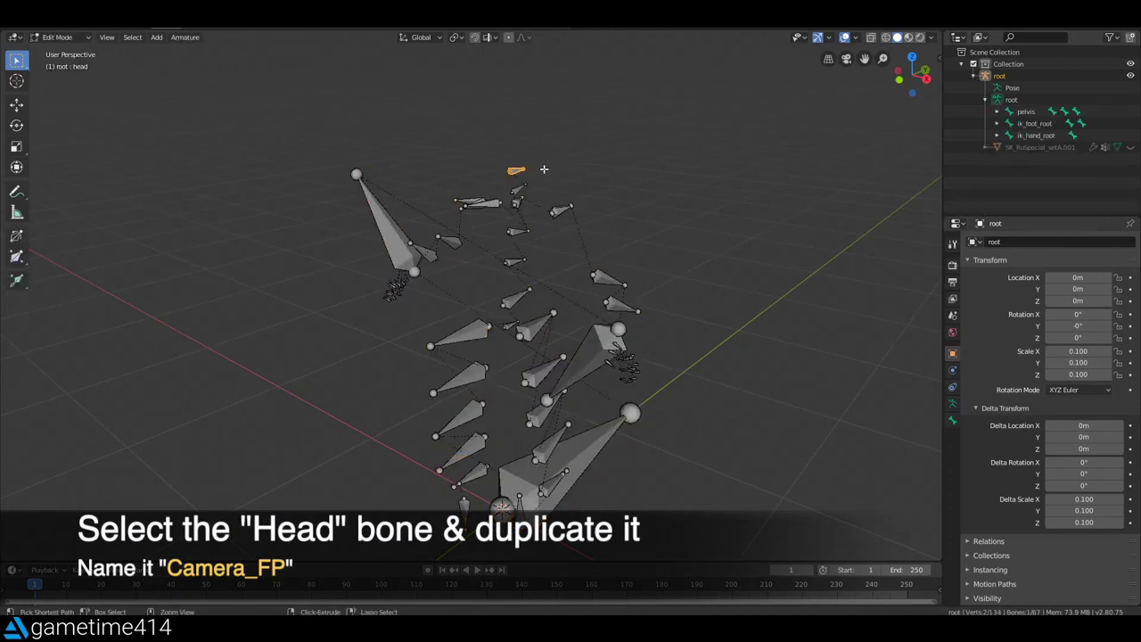
{"action": "right_click", "coordinate": [515, 171]}
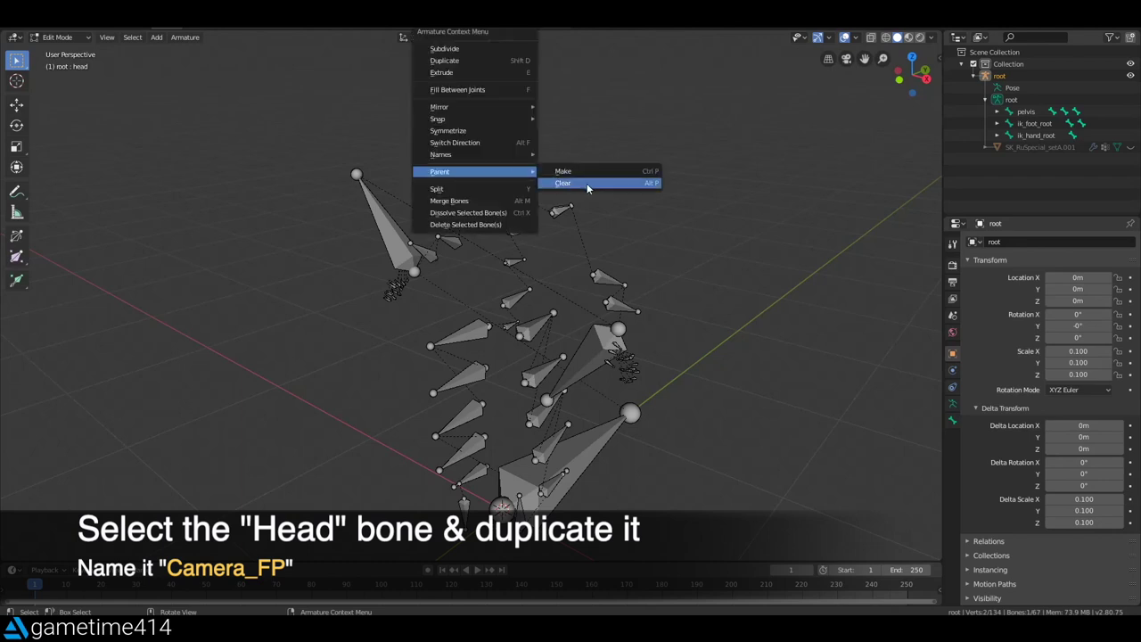
{"action": "left_click", "coordinate": [465, 61]}
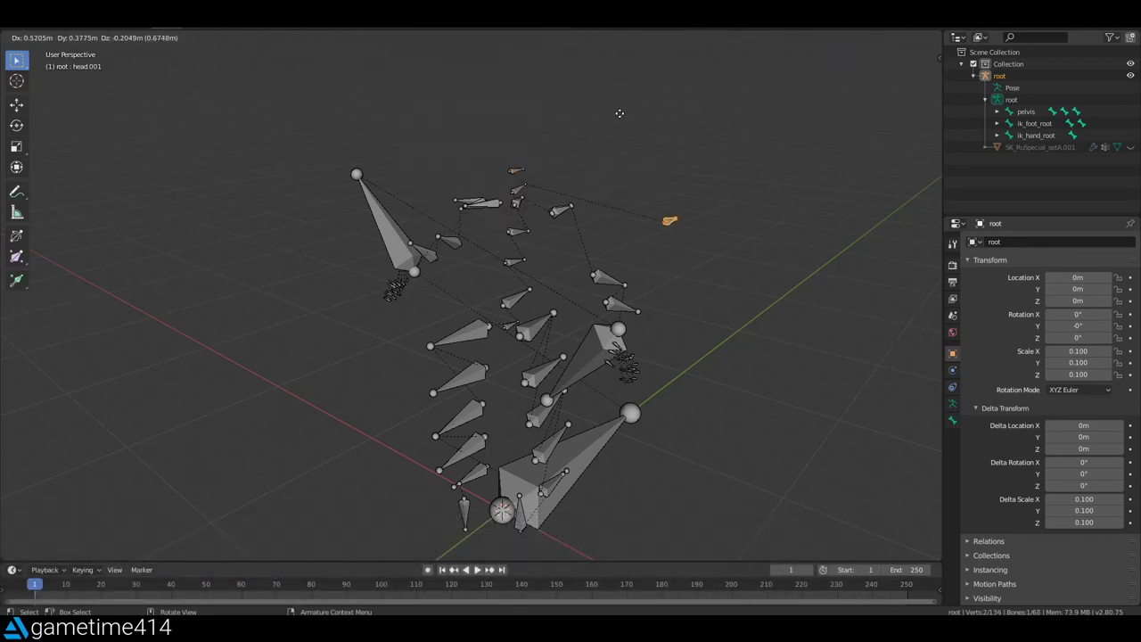
{"action": "right_click", "coordinate": [511, 66]}
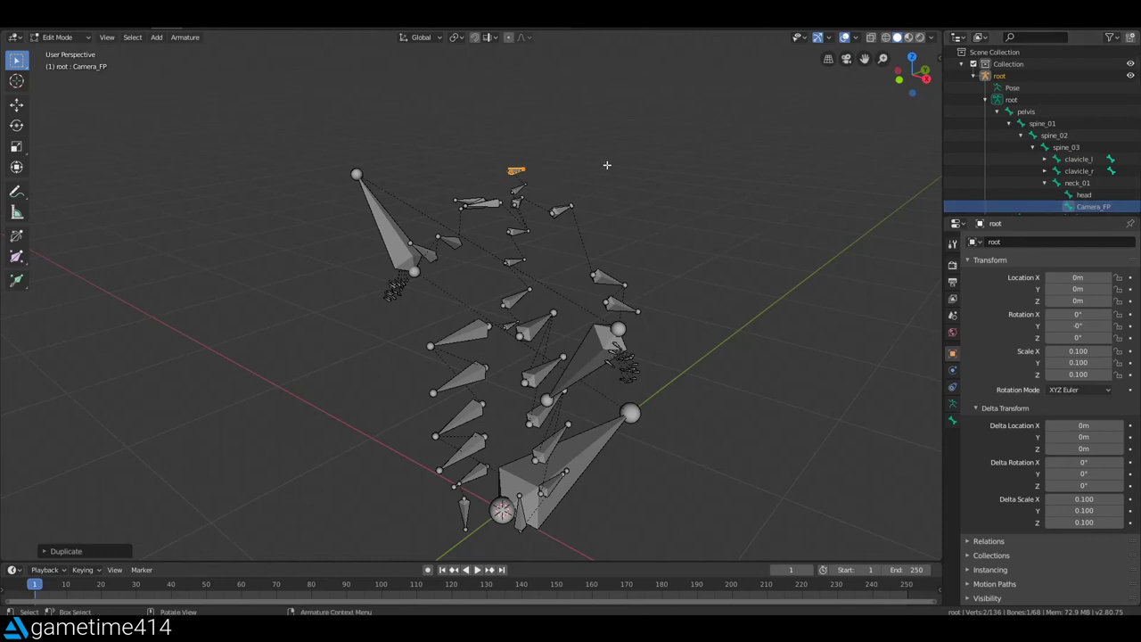
{"action": "key", "text": "n"}
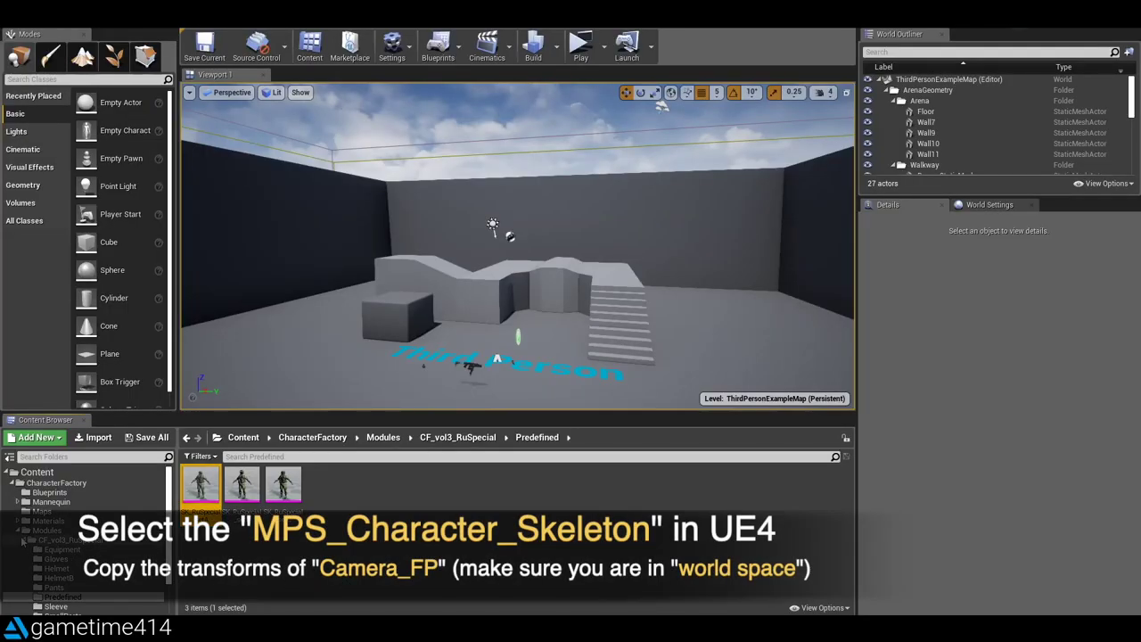
Open MPS_Character_Skeleton from MPS_V2 > Game > Characters > Mannequin > Mesh > MPS.
{"action": "left_click", "coordinate": [40, 559]}
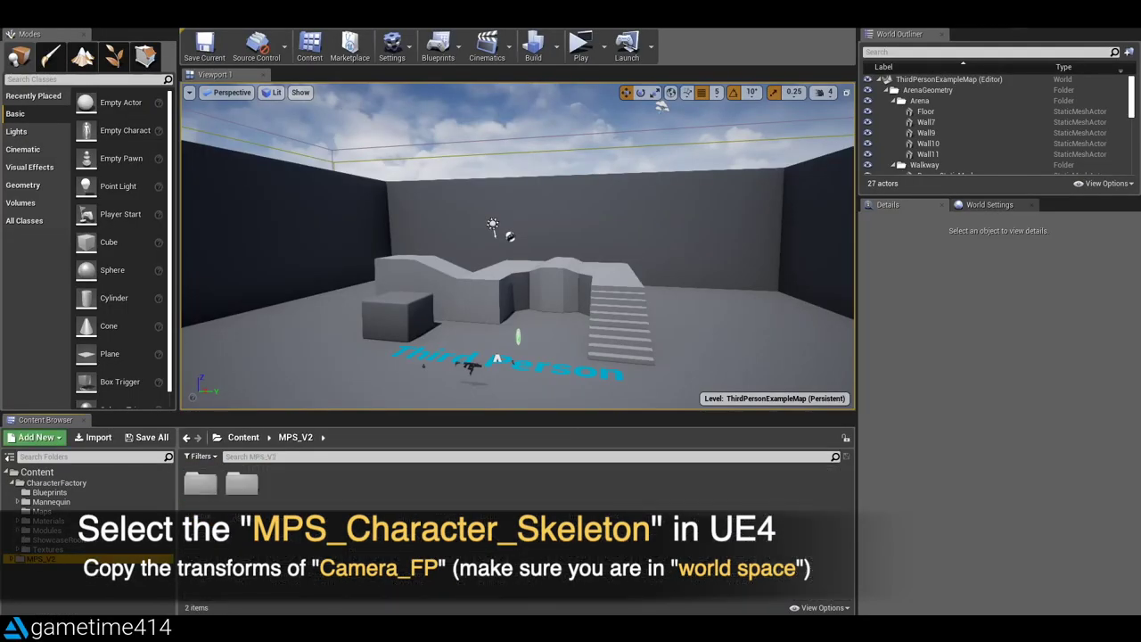
{"action": "double_click", "coordinate": [197, 502]}
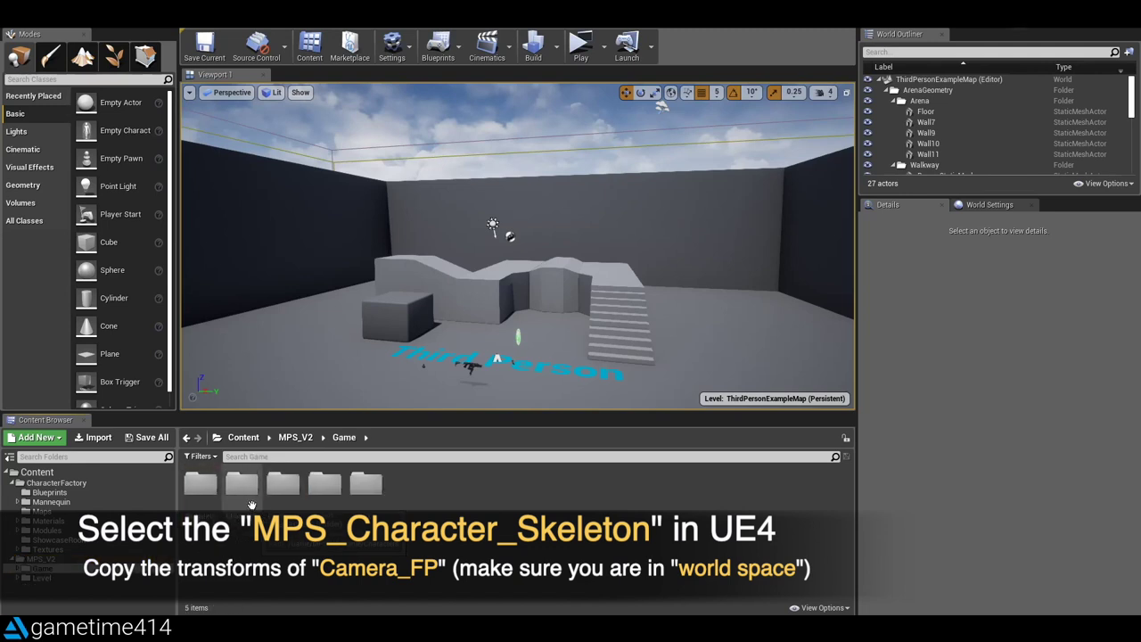
{"action": "double_click", "coordinate": [242, 486]}
{"action": "double_click", "coordinate": [283, 484]}
{"action": "double_click", "coordinate": [241, 486]}
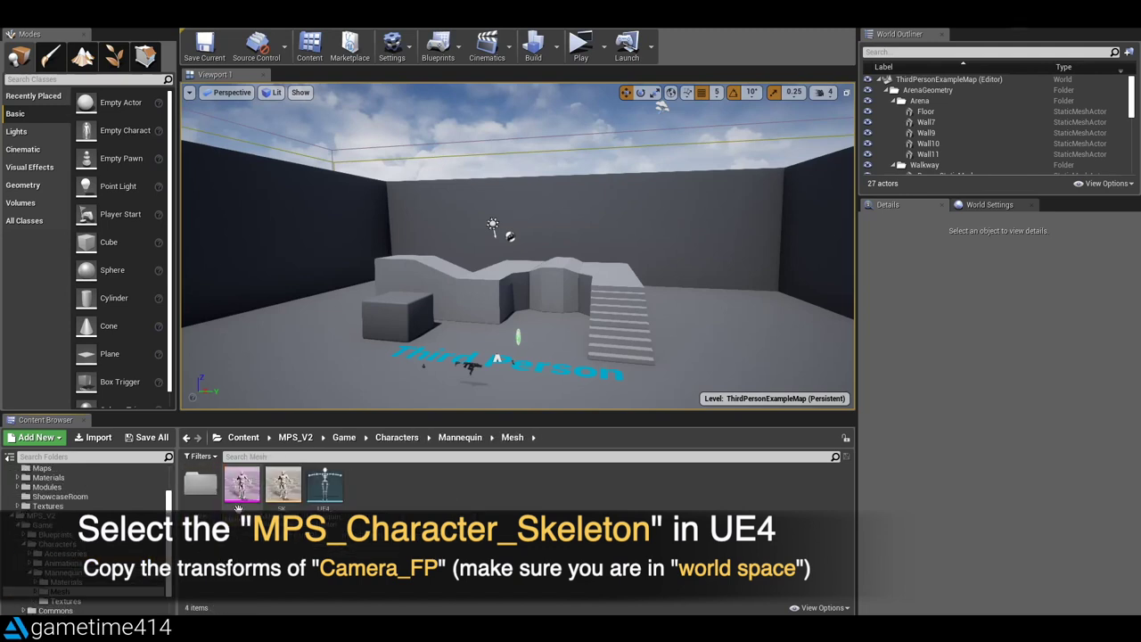
{"action": "double_click", "coordinate": [200, 483]}
{"action": "double_click", "coordinate": [283, 485]}
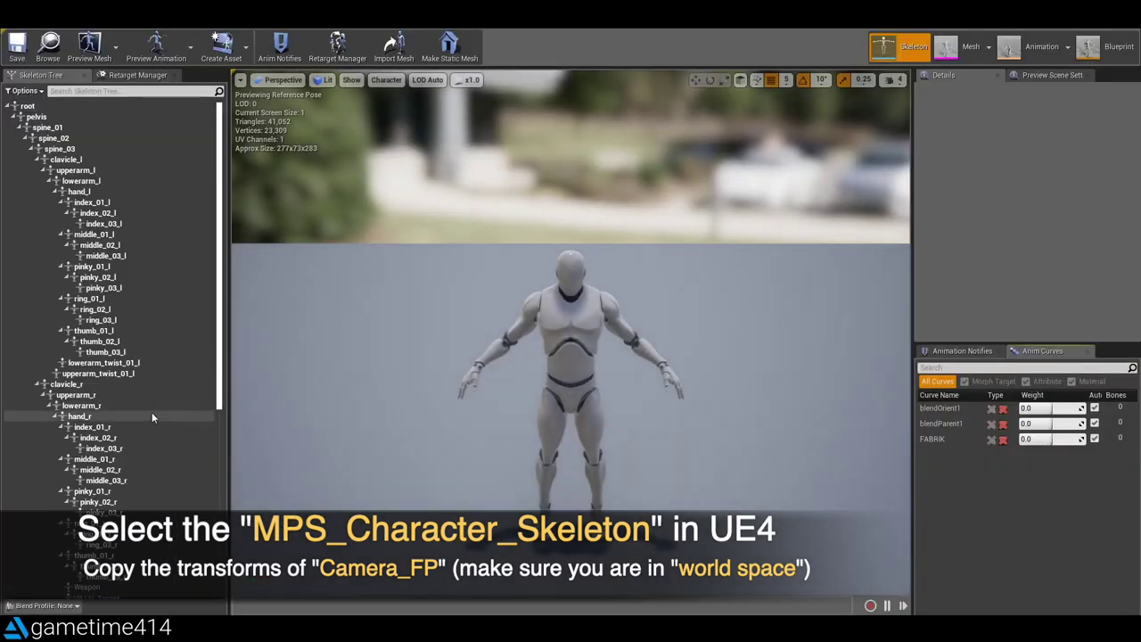
Select the Camera_FP bone and show its location as World Location (Z about 169.39).
{"action": "scroll", "coordinate": [151, 412], "scroll_direction": "down", "scroll_amount": 5}
{"action": "left_click", "coordinate": [78, 461]}
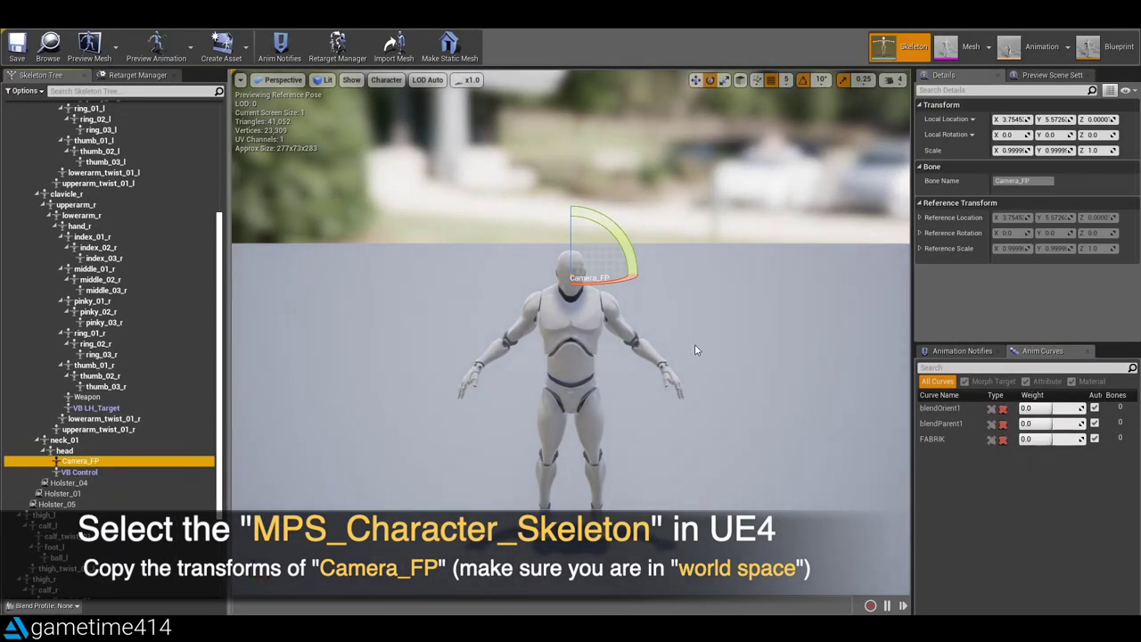
{"action": "right_click", "coordinate": [957, 120]}
{"action": "left_click", "coordinate": [951, 120]}
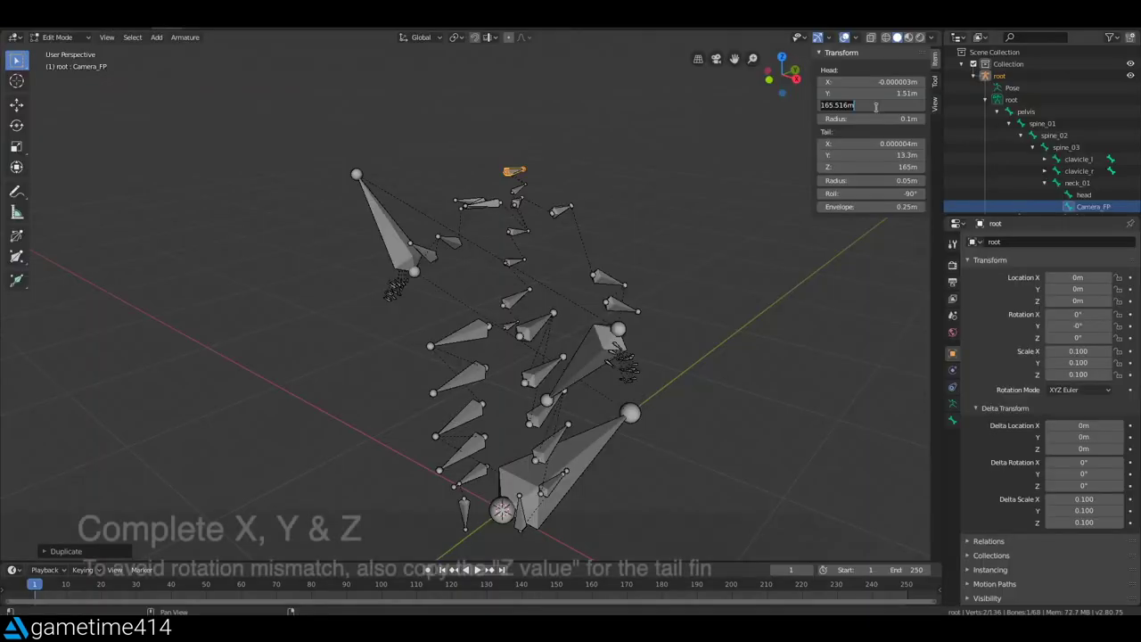
Set Camera_FP's Head Z and Tail Z to 169.397995.
{"action": "type", "text": "169.397995"}
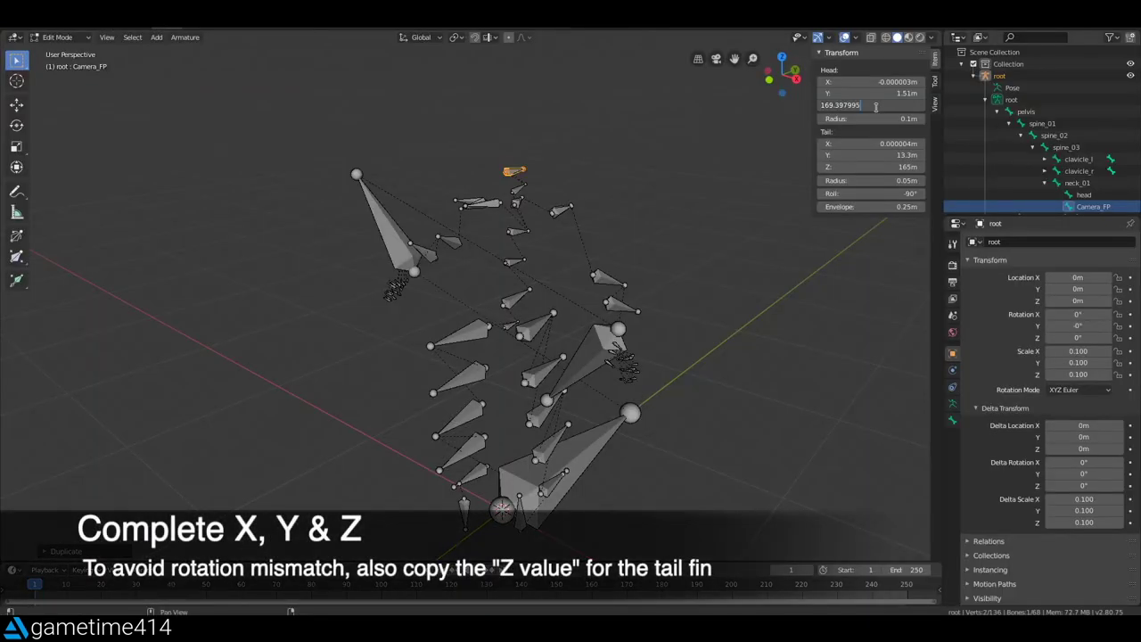
{"action": "left_click", "coordinate": [864, 167]}
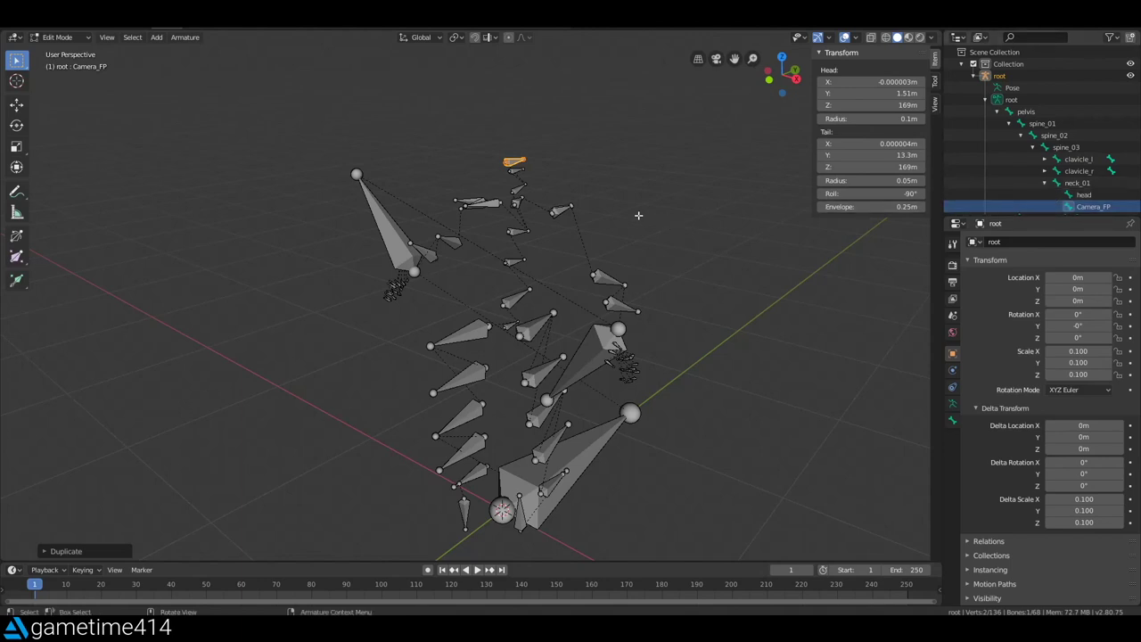
{"action": "mouse_move", "coordinate": [528, 171]}
{"action": "middle_mouse_down"}
{"action": "mouse_move", "coordinate": [573, 255]}
{"action": "mouse_move", "coordinate": [614, 245]}
{"action": "middle_mouse_up"}
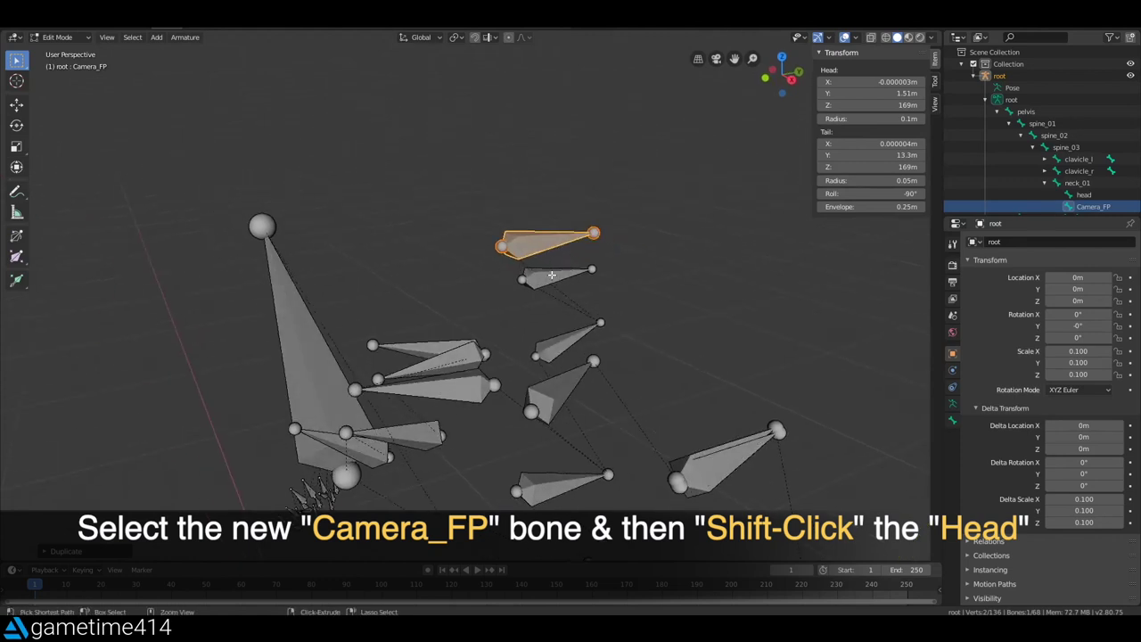
Parent Camera_FP to the head bone with Keep Offset.
{"action": "left_click", "coordinate": [551, 275], "text": "shift"}
{"action": "right_click", "coordinate": [541, 254]}
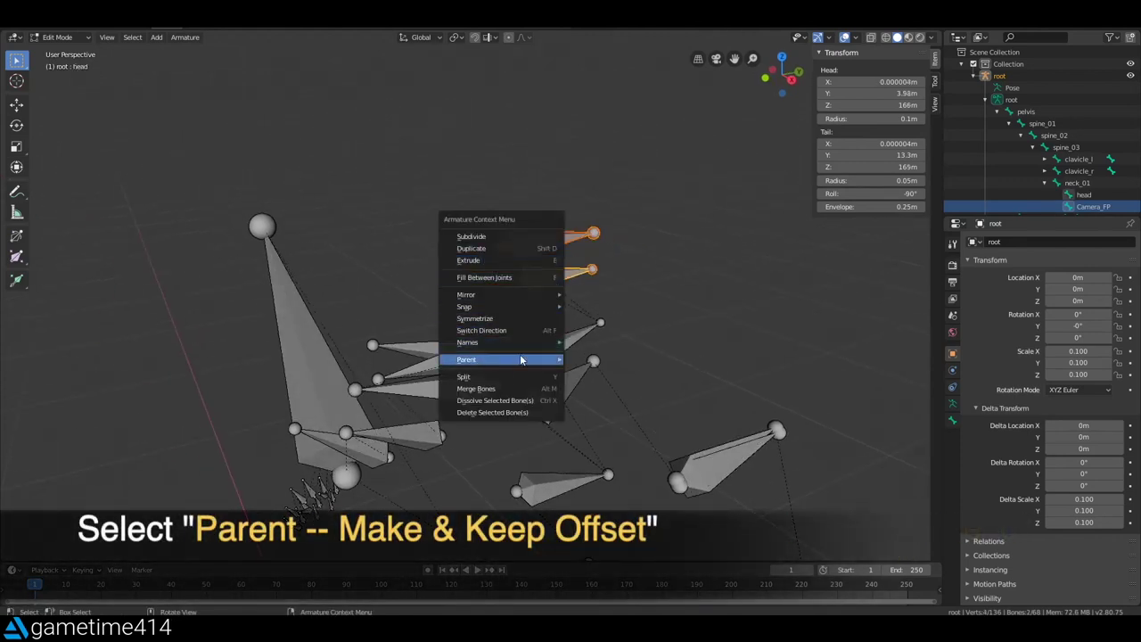
{"action": "left_click", "coordinate": [625, 359]}
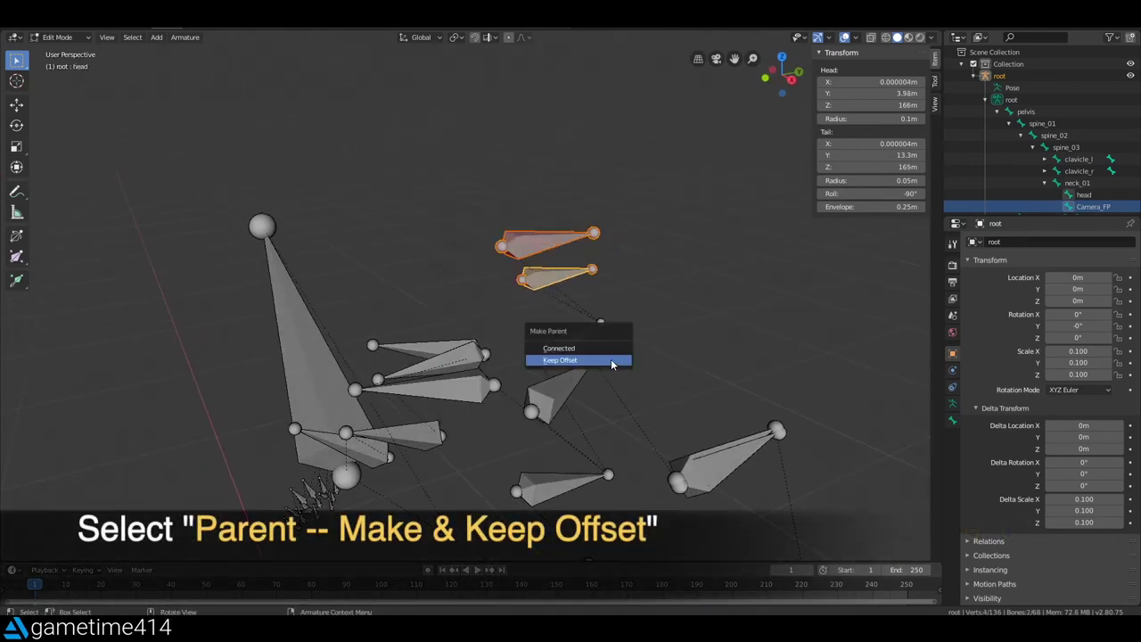
{"action": "left_click", "coordinate": [593, 359]}
{"action": "mouse_move", "coordinate": [657, 382]}
{"action": "middle_mouse_down"}
{"action": "mouse_move", "coordinate": [397, 467]}
{"action": "mouse_move", "coordinate": [634, 354]}
{"action": "middle_mouse_up"}
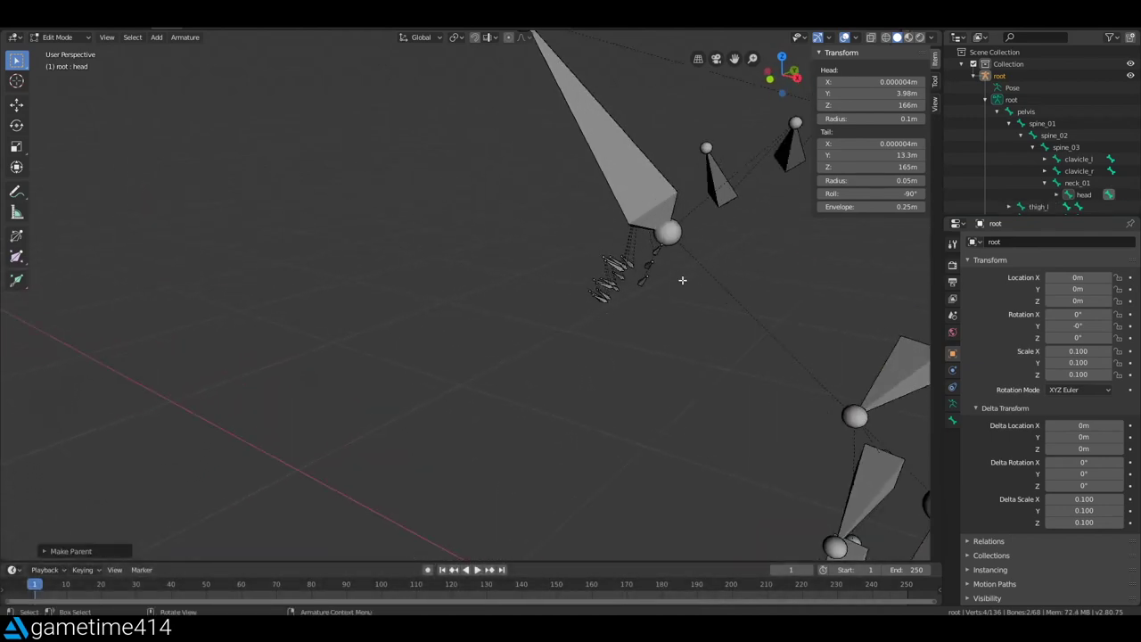
{"action": "middle_click_drag", "start_coordinate": [634, 354], "coordinate": [585, 326]}
{"action": "scroll", "coordinate": [594, 328], "scroll_direction": "up", "scroll_amount": 2}
Keep the duplicated index_01_r bone in place as Weapon and set its Head to 0, 0, 0.
{"action": "scroll", "coordinate": [594, 328], "scroll_direction": "up", "scroll_amount": 1}
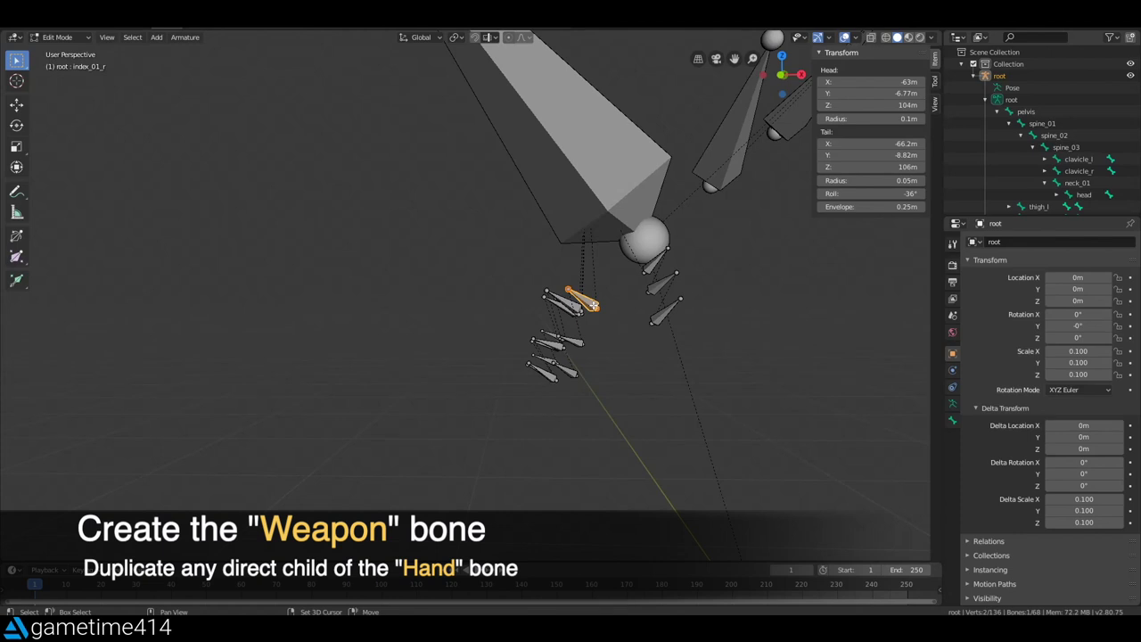
{"action": "right_click", "coordinate": [620, 332]}
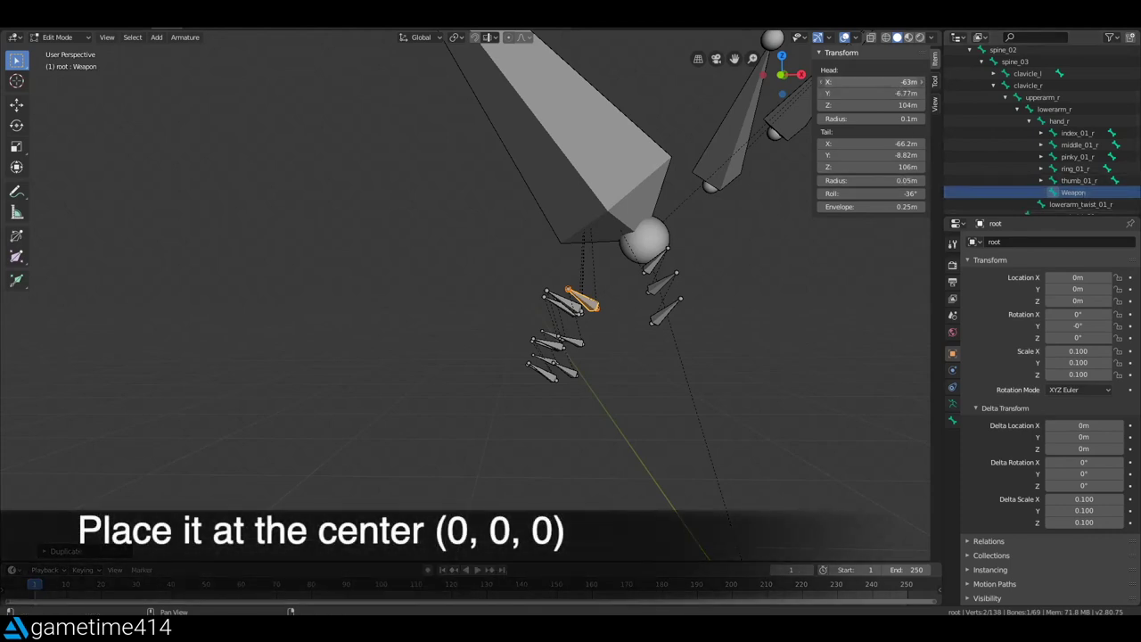
{"action": "type", "text": "0"}
{"action": "key", "text": "Tab"}
{"action": "type", "text": "0"}
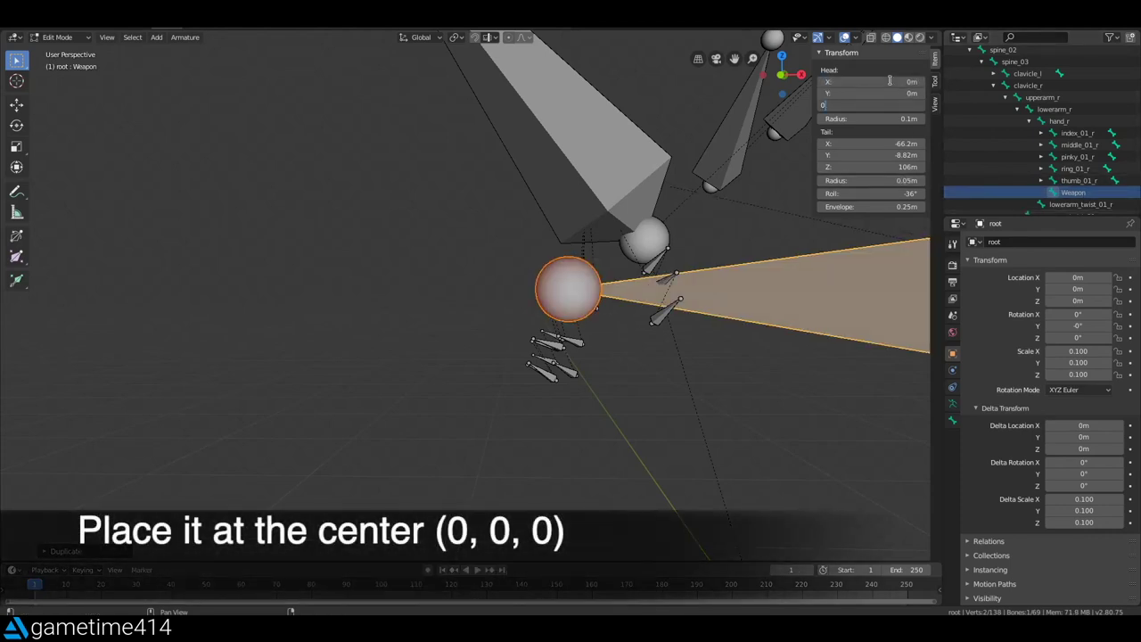
{"action": "key", "text": "Return"}
Show the soldier mesh again and clear the bone selection.
{"action": "scroll", "coordinate": [582, 272], "scroll_direction": "down", "scroll_amount": 5}
{"action": "scroll", "coordinate": [582, 272], "scroll_direction": "down", "scroll_amount": 3}
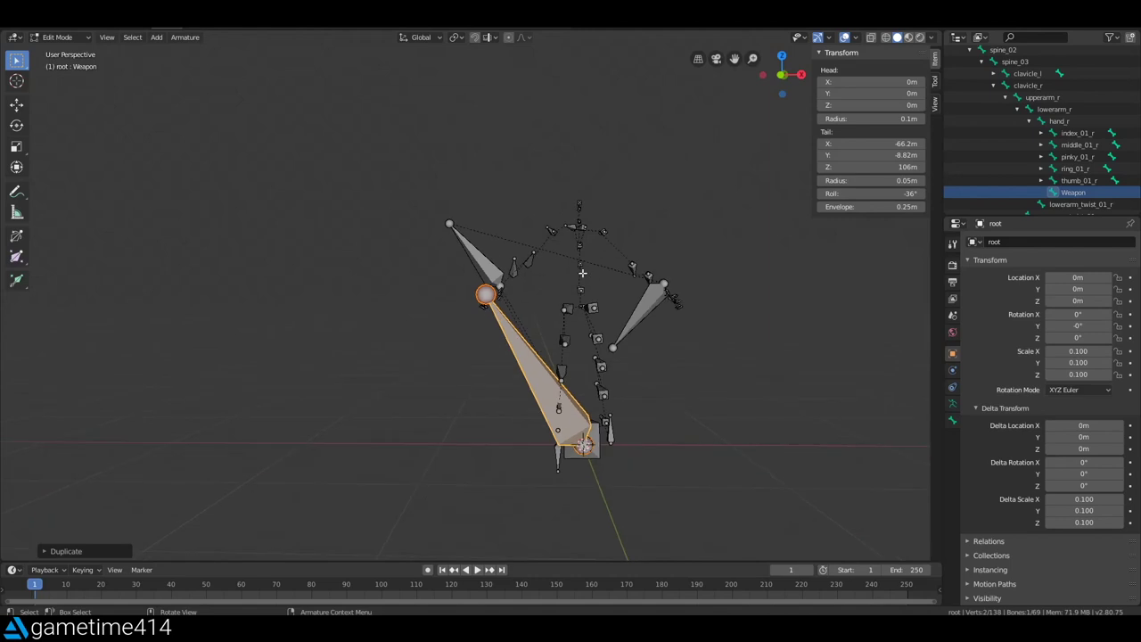
{"action": "middle_click_drag", "start_coordinate": [719, 337], "coordinate": [663, 346]}
{"action": "scroll", "coordinate": [1053, 177], "scroll_direction": "down", "scroll_amount": 5}
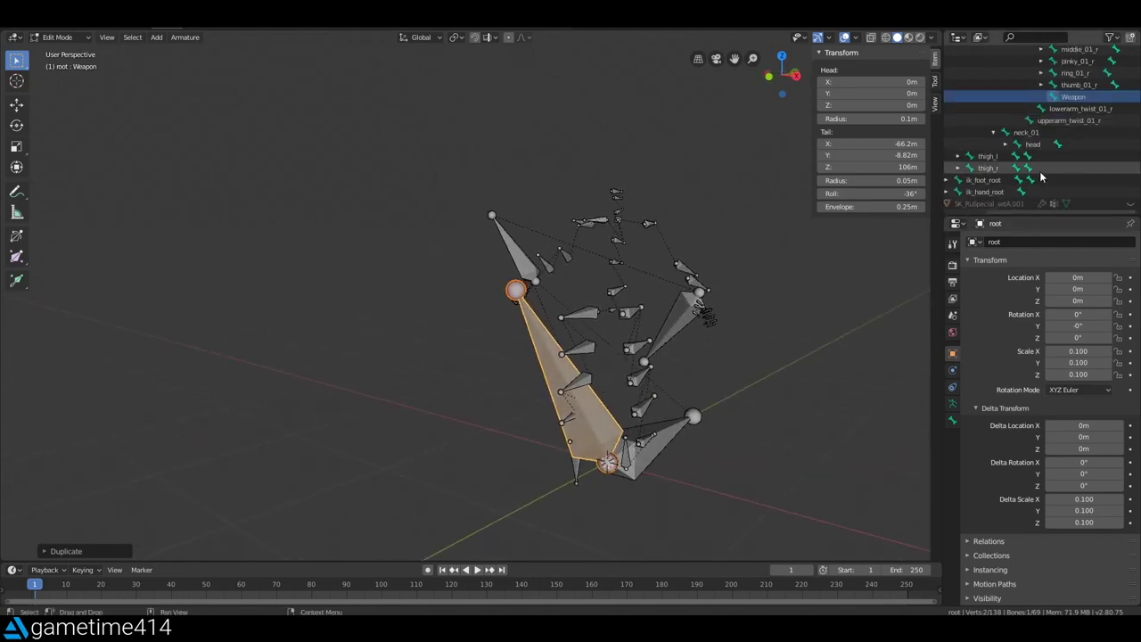
{"action": "left_click", "coordinate": [1130, 204]}
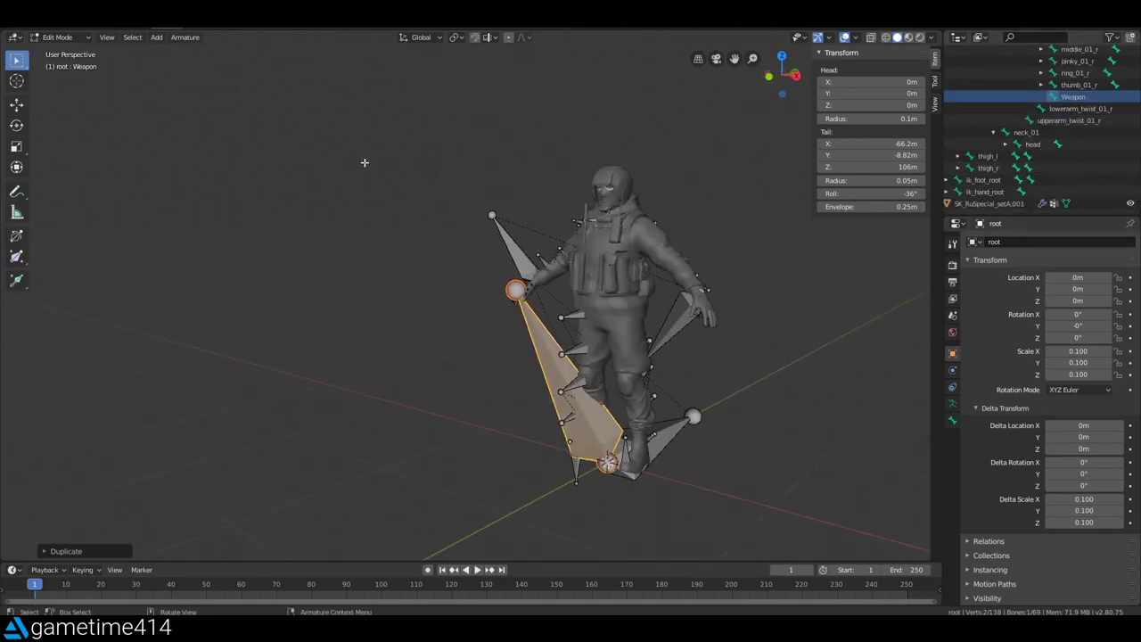
{"action": "left_click", "coordinate": [364, 162]}
{"action": "left_click", "coordinate": [26, 31]}
Start an FBX export with Face smoothing and Add Leaf Bones turned off.
{"action": "mouse_move", "coordinate": [75, 192]}
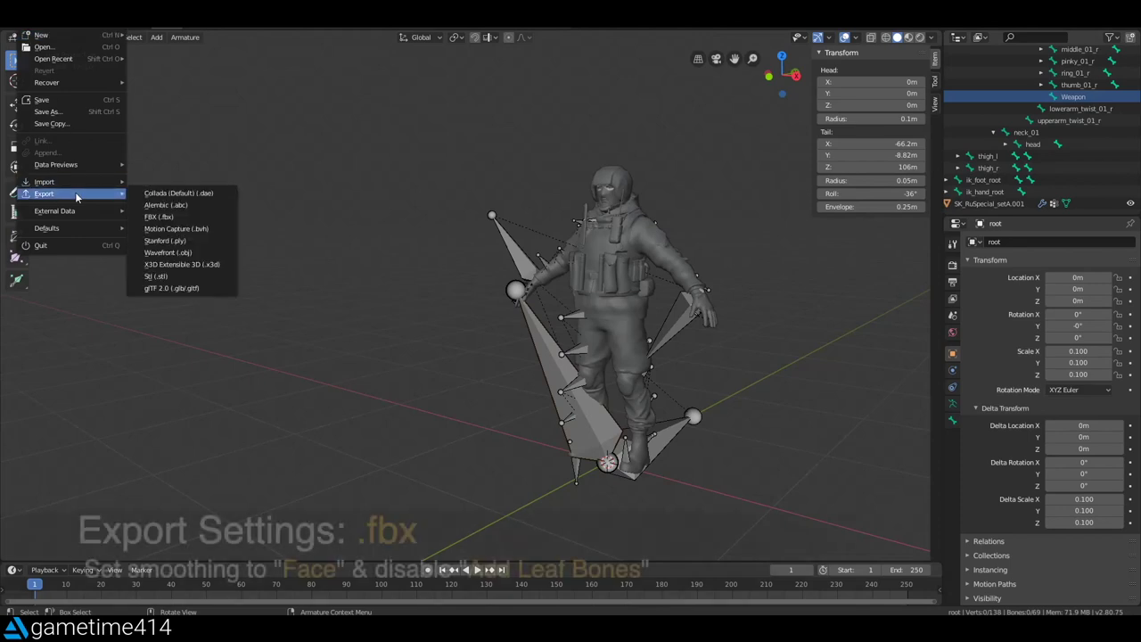
{"action": "left_click", "coordinate": [175, 215]}
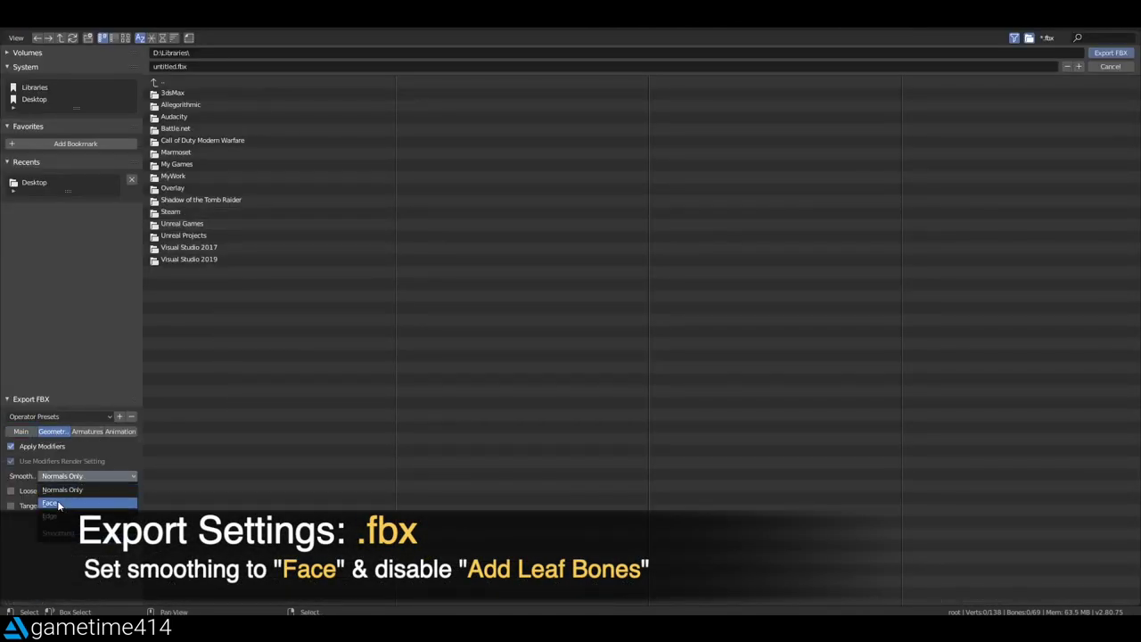
{"action": "left_click", "coordinate": [58, 503]}
{"action": "left_click", "coordinate": [87, 433]}
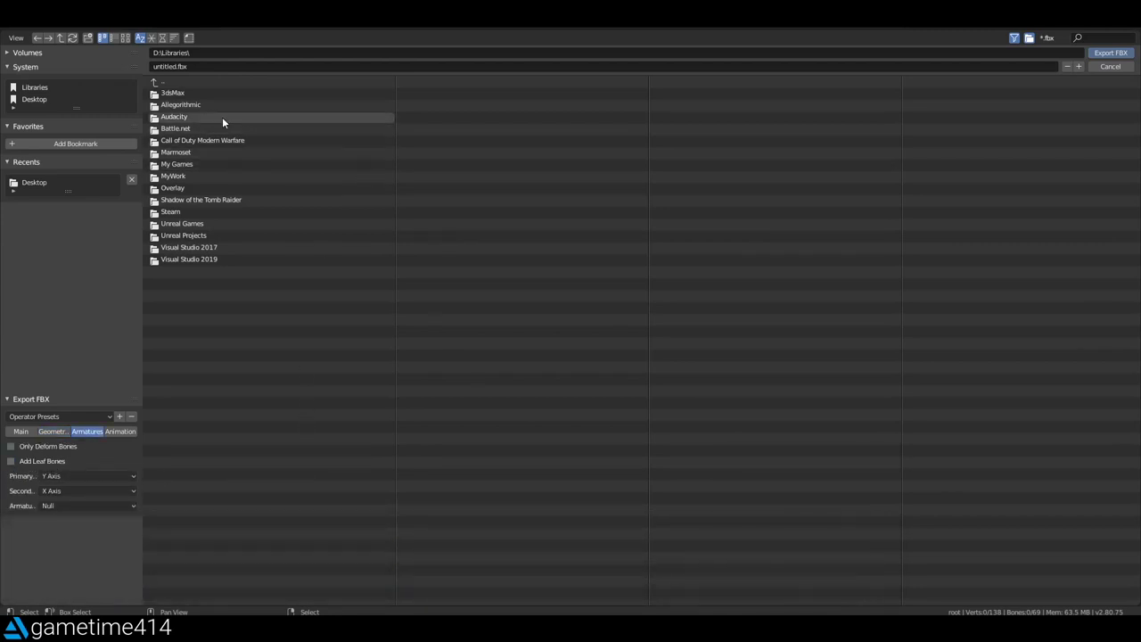
Save the FBX to the Desktop as SK_RuSpeacial_MPS.fbx.
{"action": "left_click", "coordinate": [34, 100]}
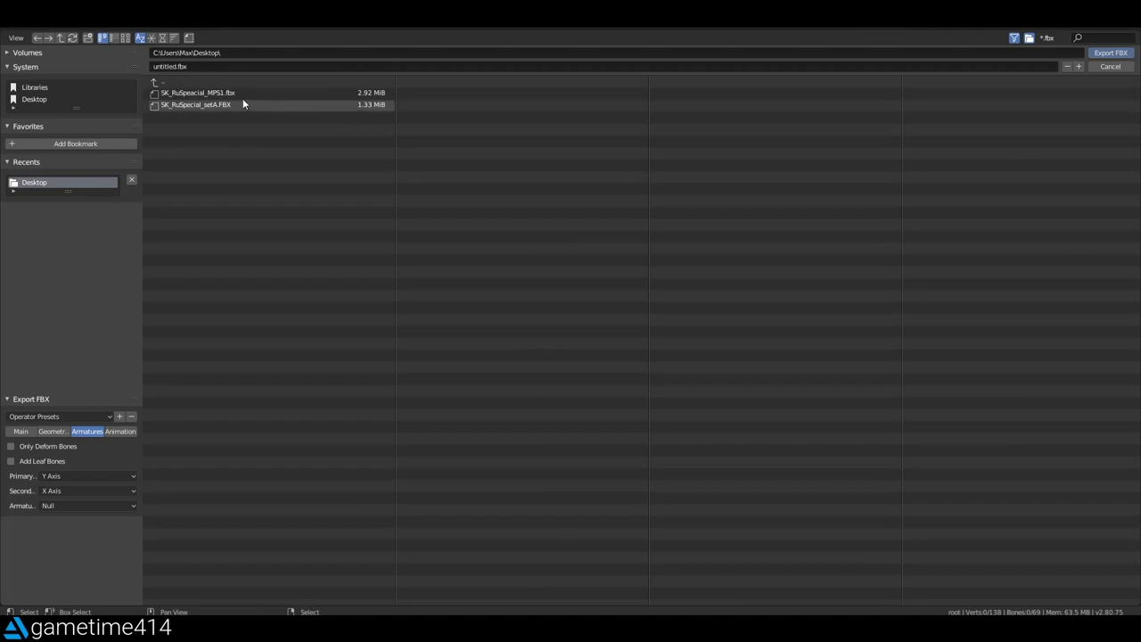
{"action": "left_click", "coordinate": [205, 93]}
{"action": "left_click", "coordinate": [216, 66]}
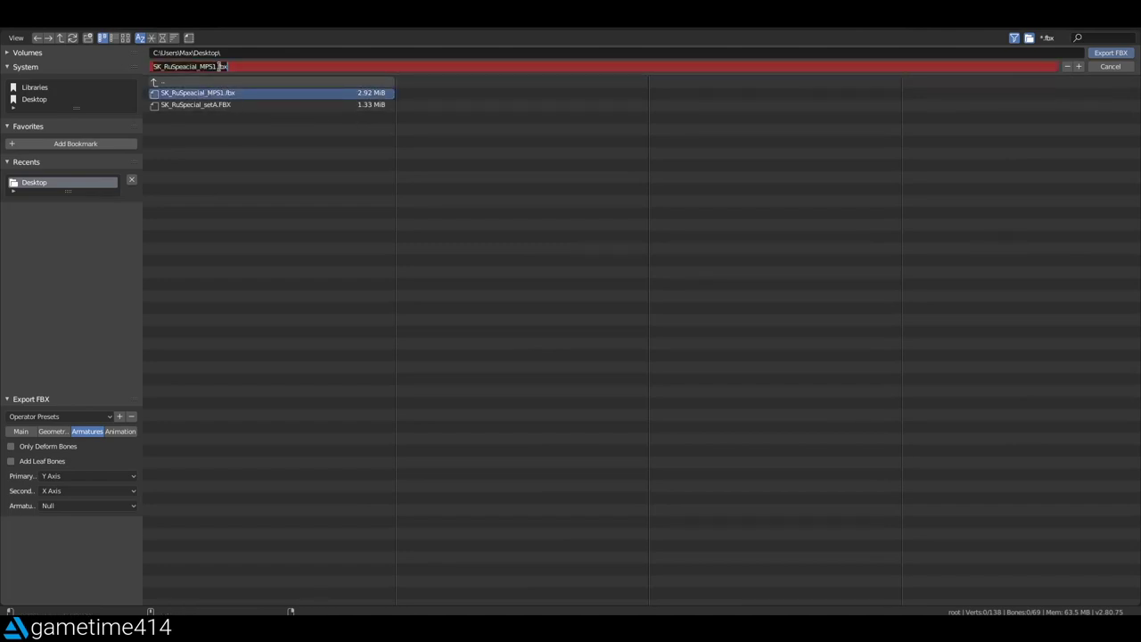
{"action": "key", "text": "Return"}
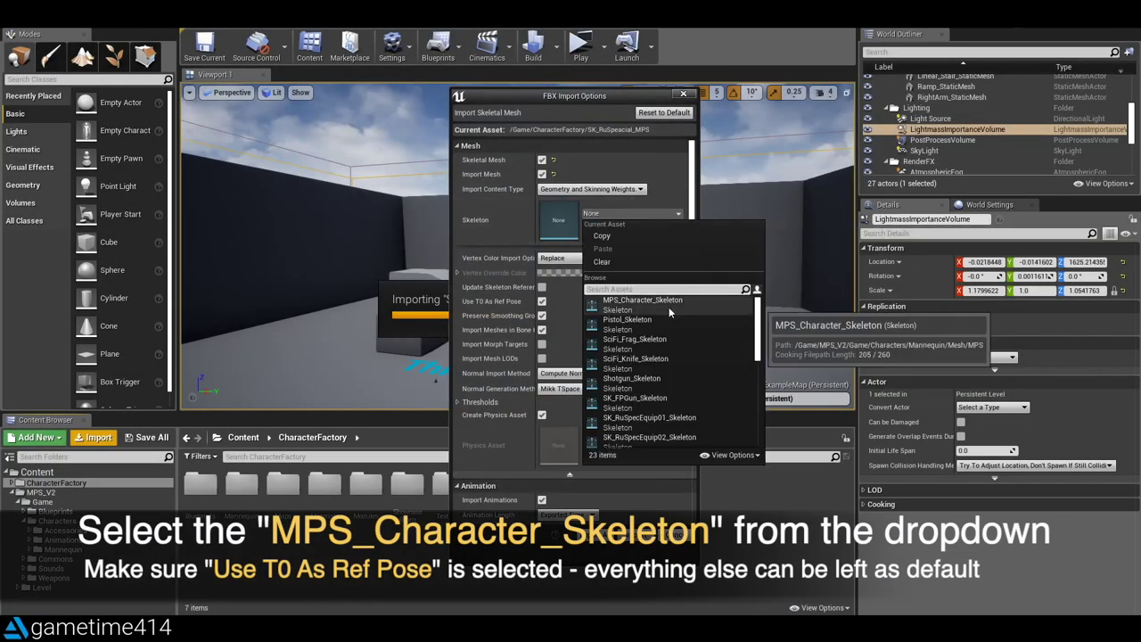
Import the soldier on MPS_Character_Skeleton and open the new SK_RuSpeacial_MPS mesh.
{"action": "left_click", "coordinate": [667, 305]}
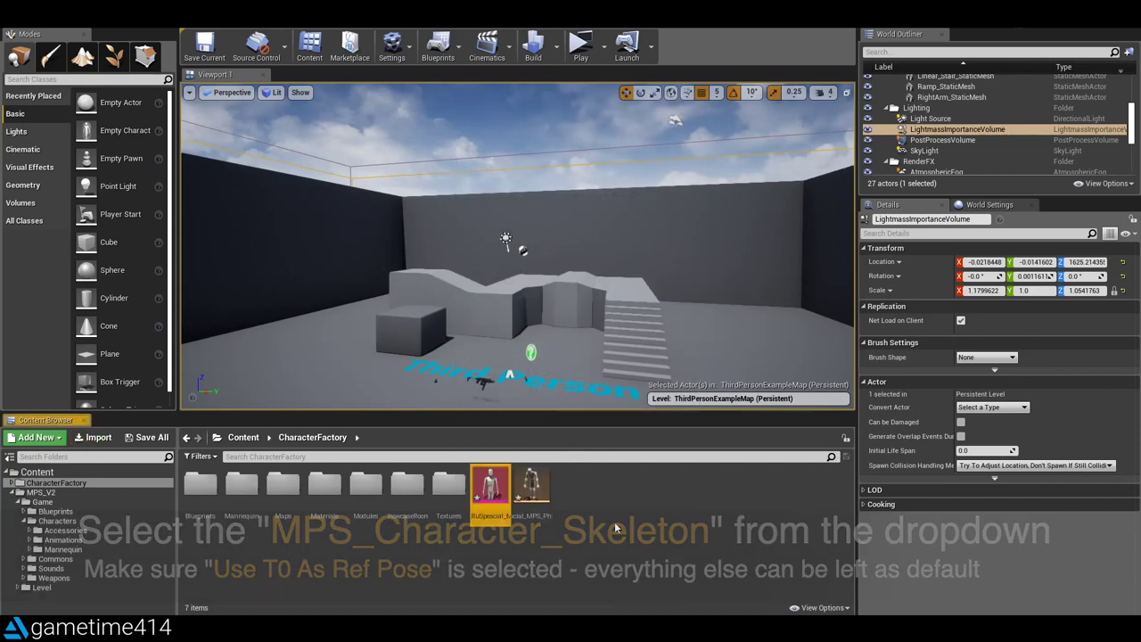
{"action": "double_click", "coordinate": [490, 489]}
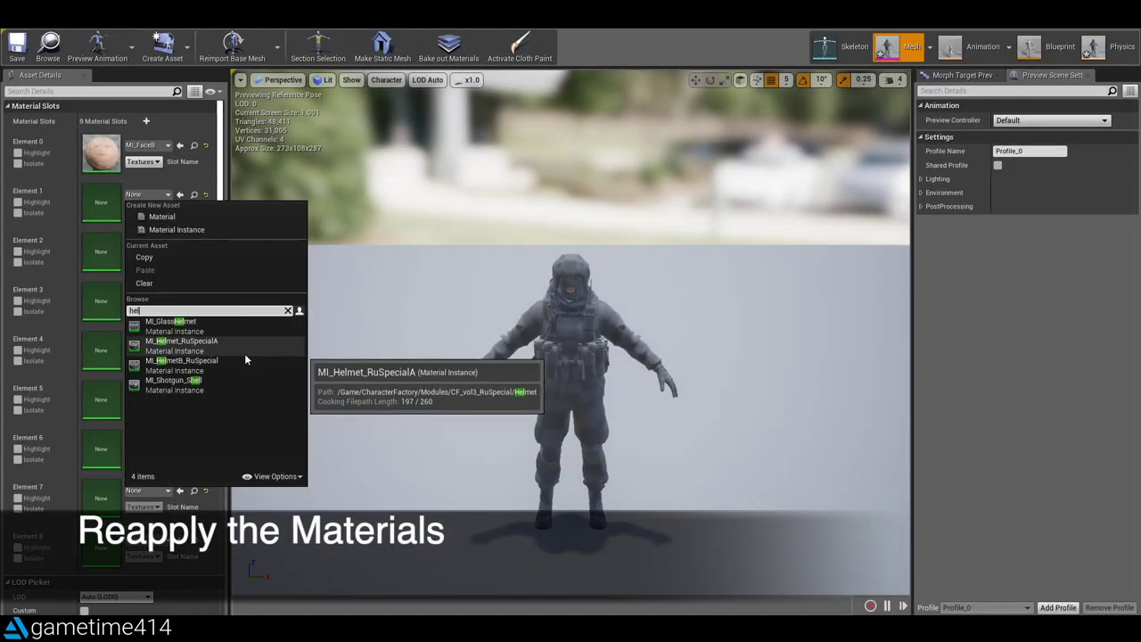
{"action": "type", "text": "hel"}
Reassign the matching materials to Elements 0 through 3 of the soldier mesh.
{"action": "left_click", "coordinate": [247, 355]}
{"action": "left_click", "coordinate": [143, 243]}
{"action": "left_click", "coordinate": [169, 466]}
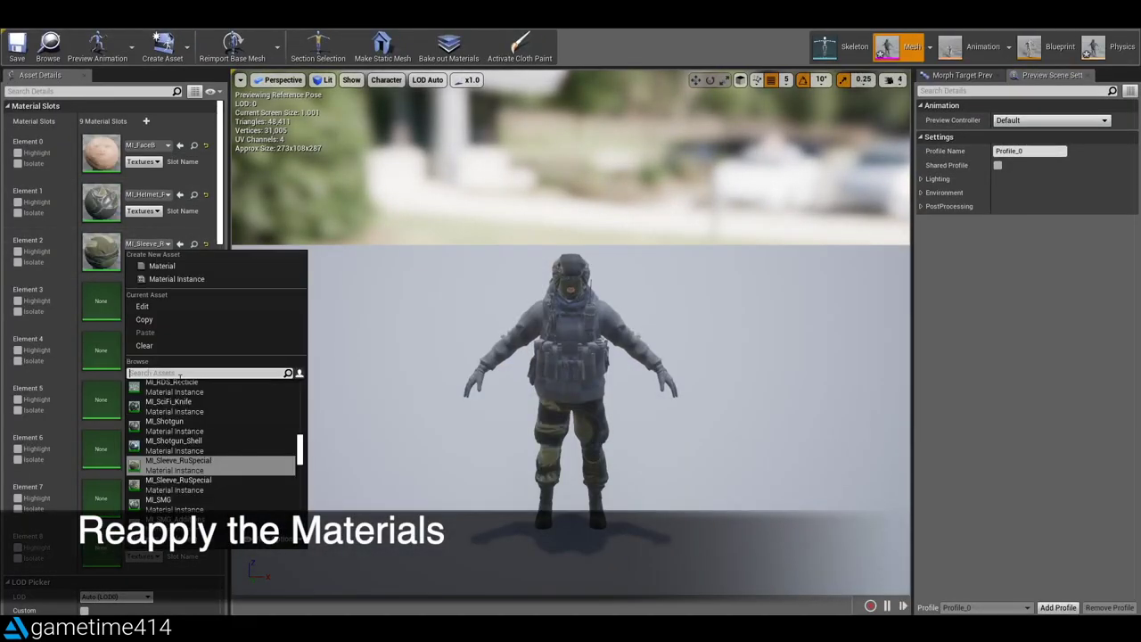
{"action": "left_click", "coordinate": [142, 292]}
Give Elements 4 and 5 the sleeve material and close the mesh editor.
{"action": "left_click", "coordinate": [169, 428]}
{"action": "left_click", "coordinate": [142, 343]}
{"action": "type", "text": "slee"}
{"action": "left_click", "coordinate": [198, 180]}
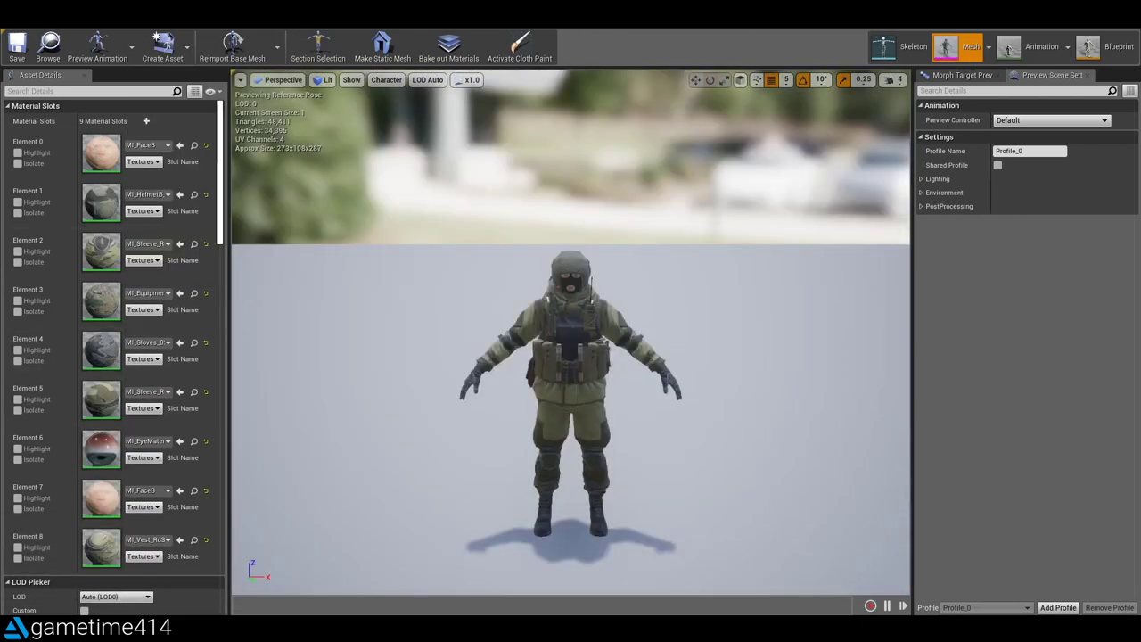
{"action": "left_click", "coordinate": [147, 391]}
{"action": "type", "text": "slee"}
{"action": "left_click", "coordinate": [253, 376]}
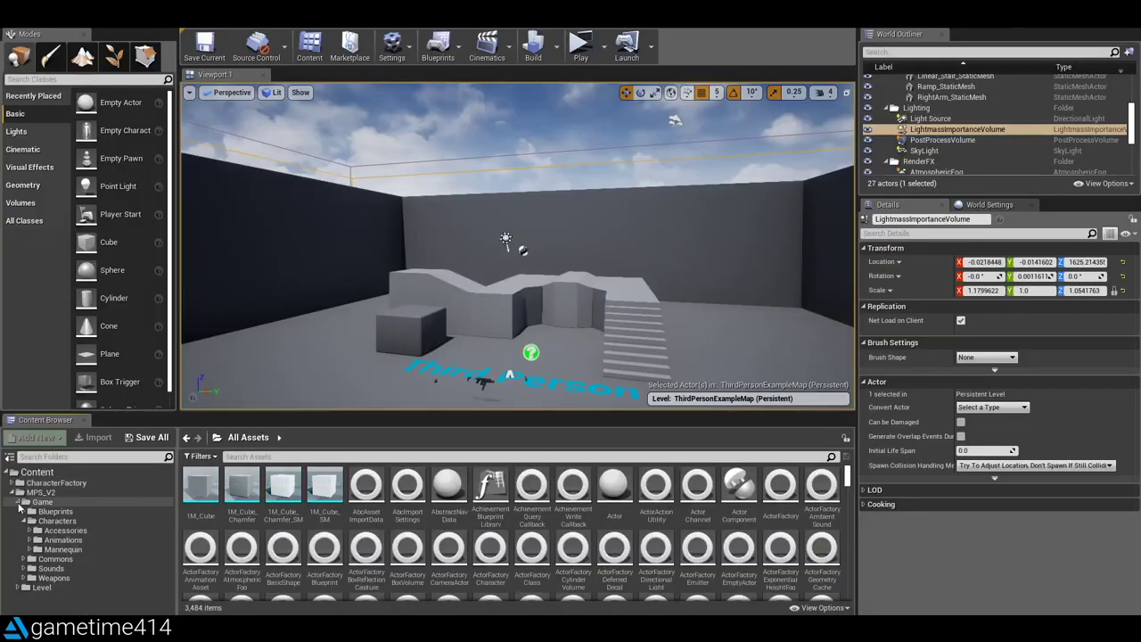
Open the MPS_MasterBP blueprint from the Blueprints folder in its Viewport view.
{"action": "left_click", "coordinate": [72, 513]}
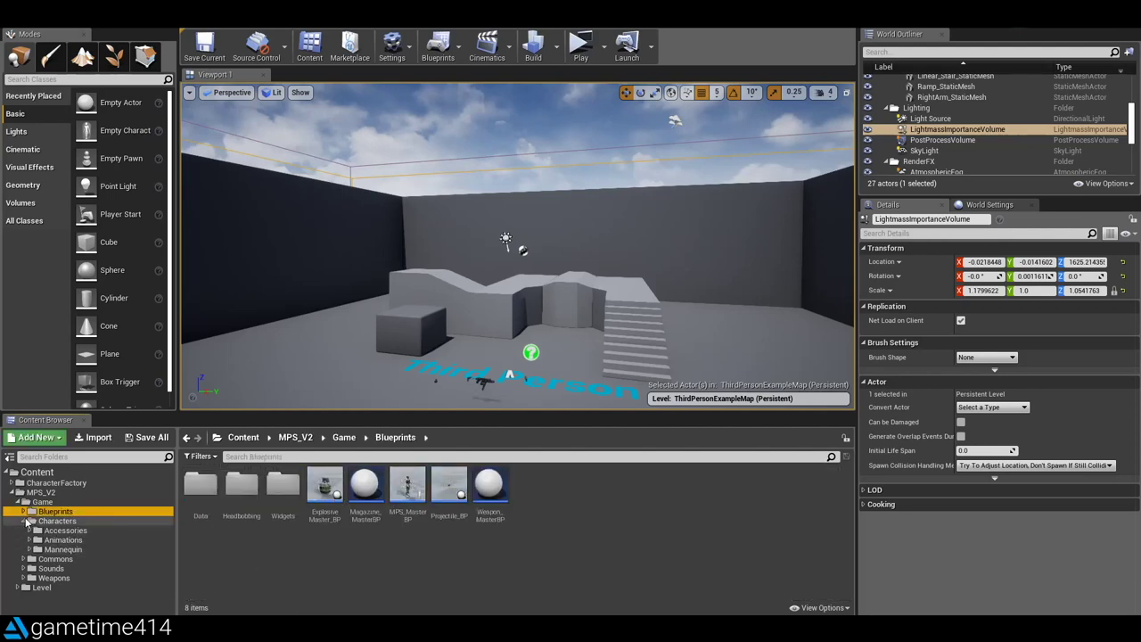
{"action": "double_click", "coordinate": [407, 519]}
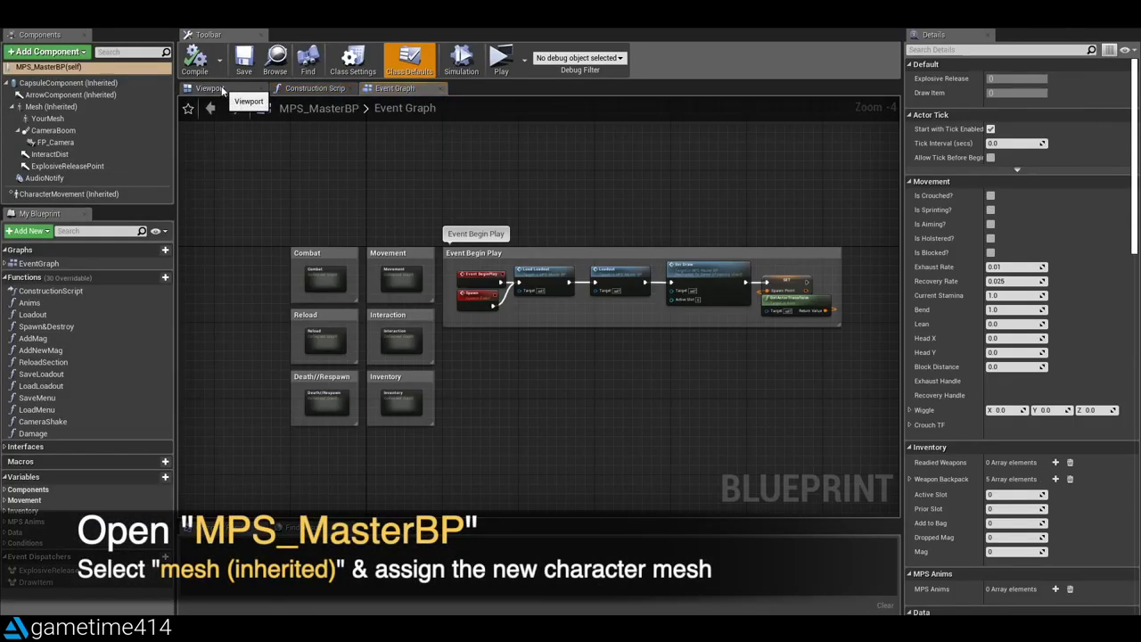
{"action": "left_click", "coordinate": [210, 88]}
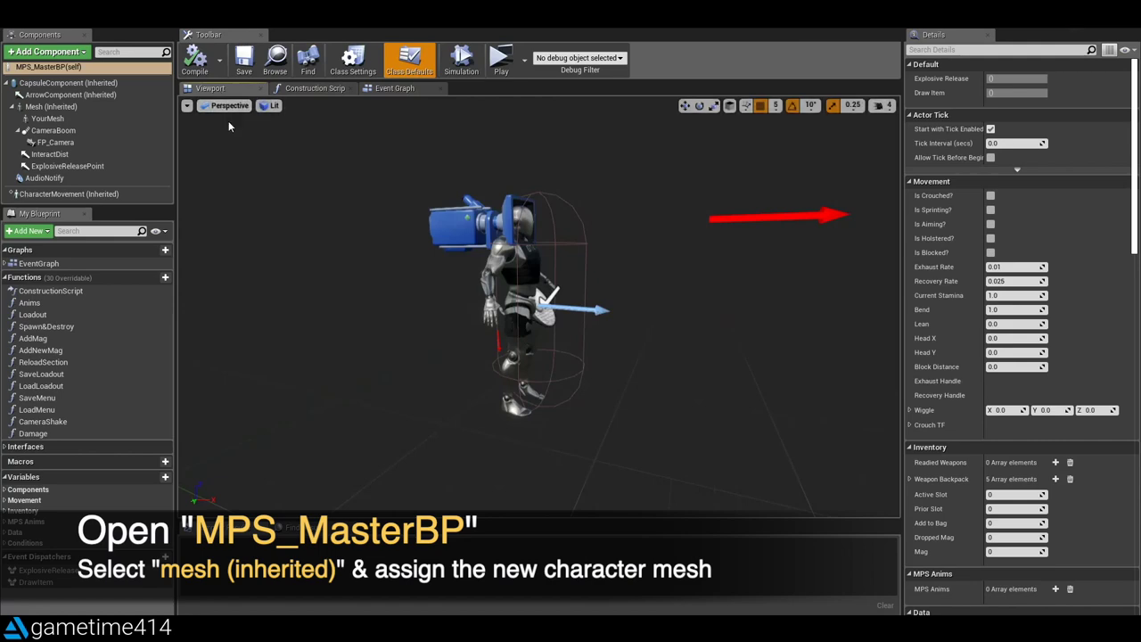
{"action": "left_click", "coordinate": [71, 143]}
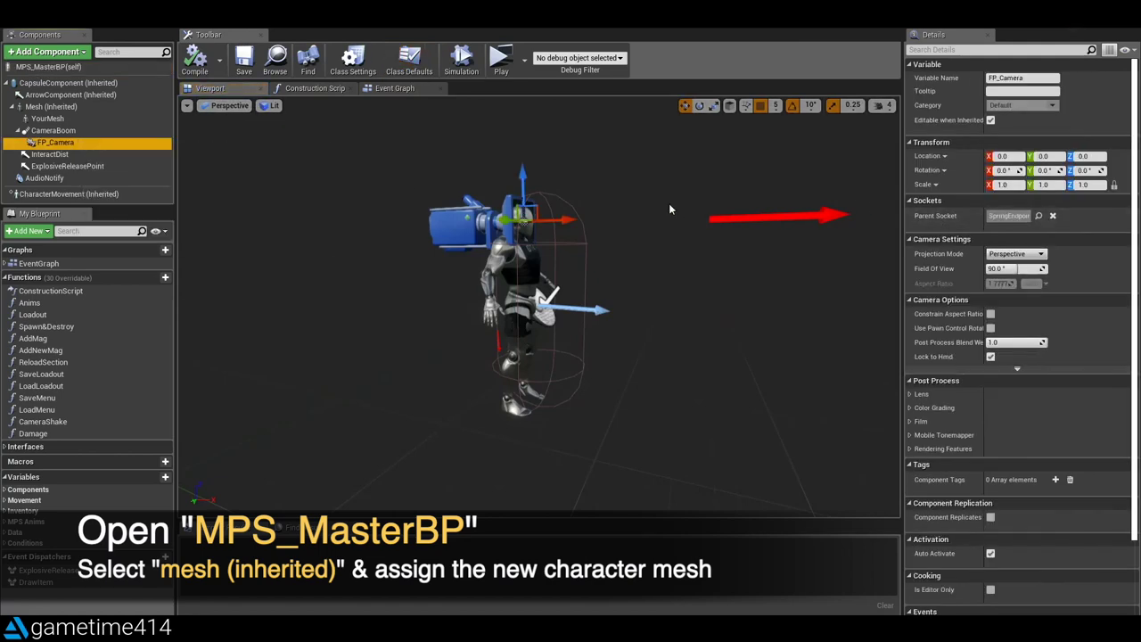
Set YourMesh's skeletal mesh to None, give the inherited Mesh SK_RuSpeacial_MPS, and save.
{"action": "left_click", "coordinate": [49, 119]}
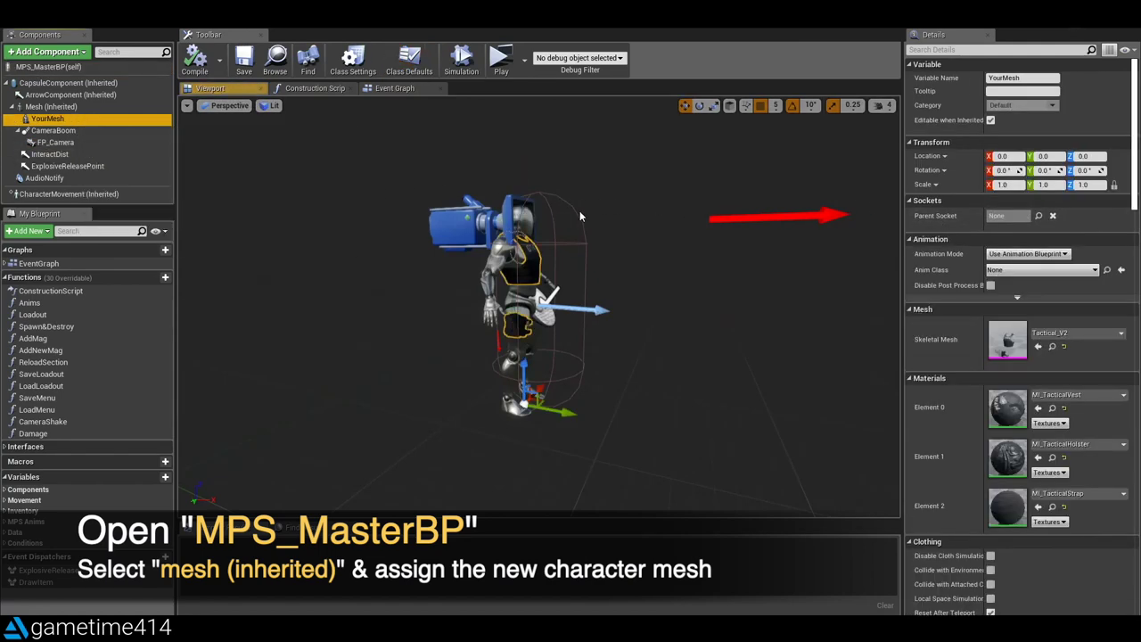
{"action": "left_click", "coordinate": [1063, 348]}
{"action": "left_click", "coordinate": [62, 107]}
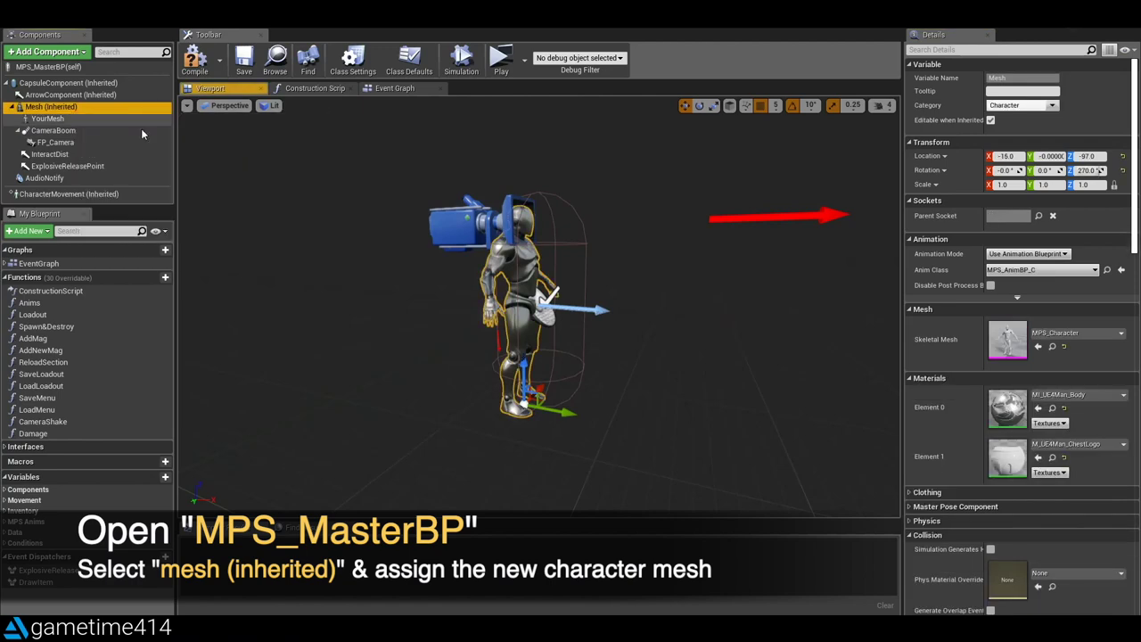
{"action": "left_click", "coordinate": [1060, 334]}
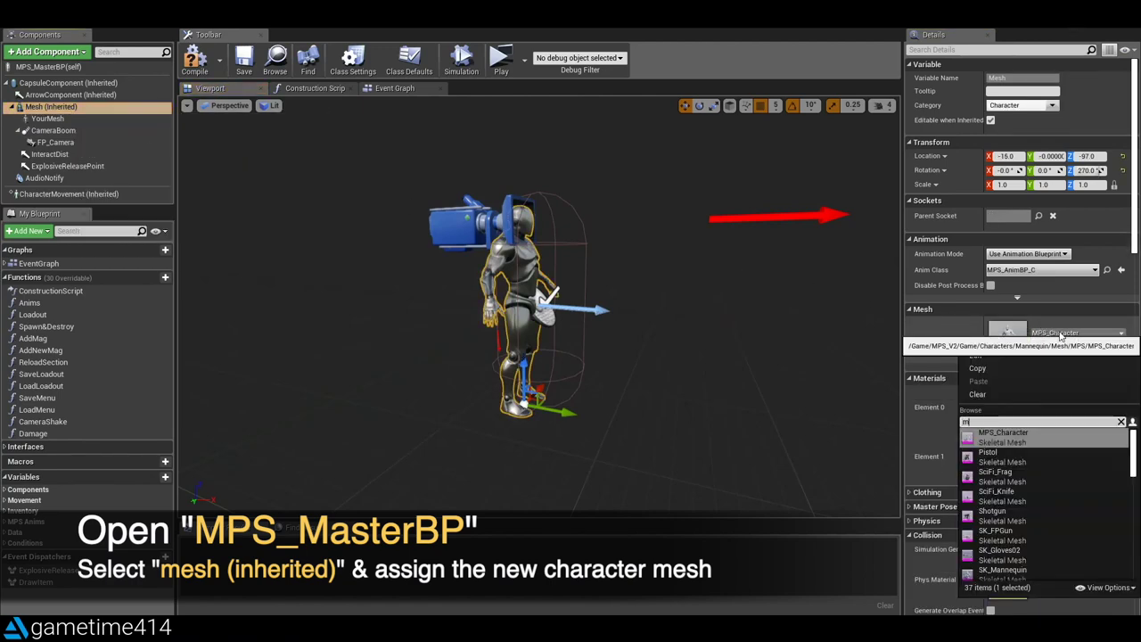
{"action": "left_click", "coordinate": [1041, 457]}
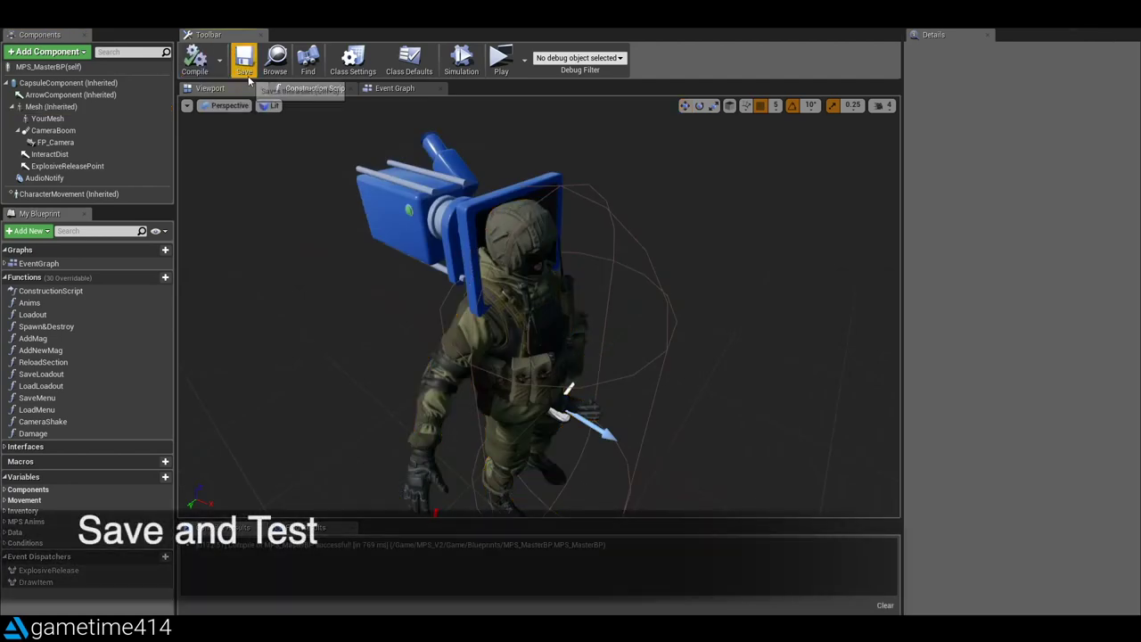
{"action": "left_click", "coordinate": [246, 72]}
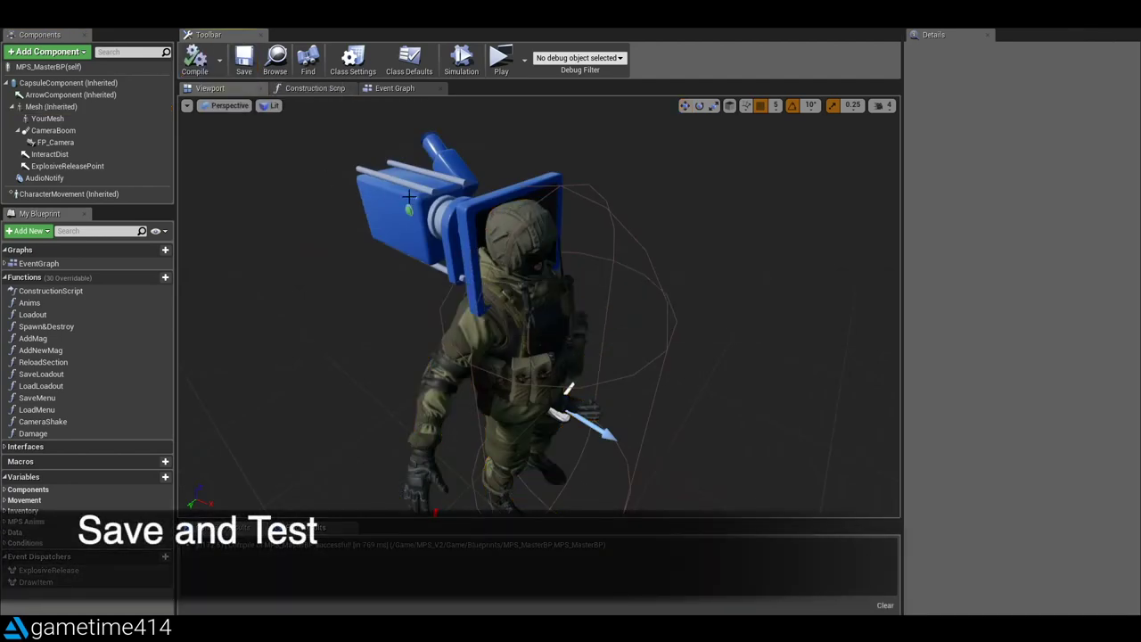
Play-test the new soldier in first person, stop, and save all modified content.
{"action": "left_click", "coordinate": [500, 72]}
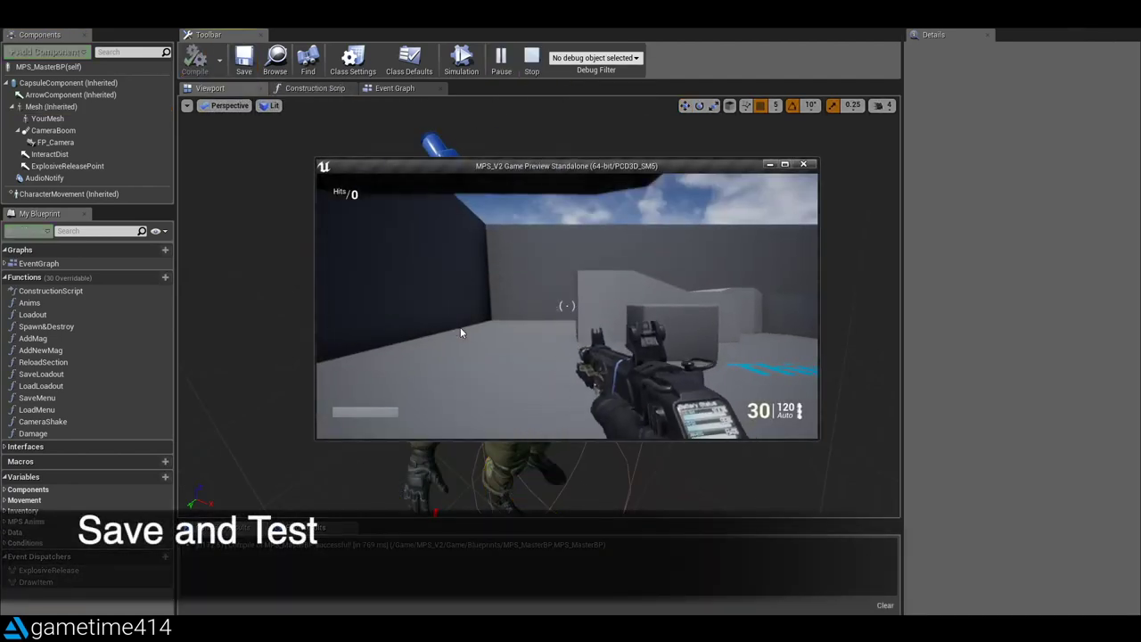
{"action": "left_click", "coordinate": [461, 333]}
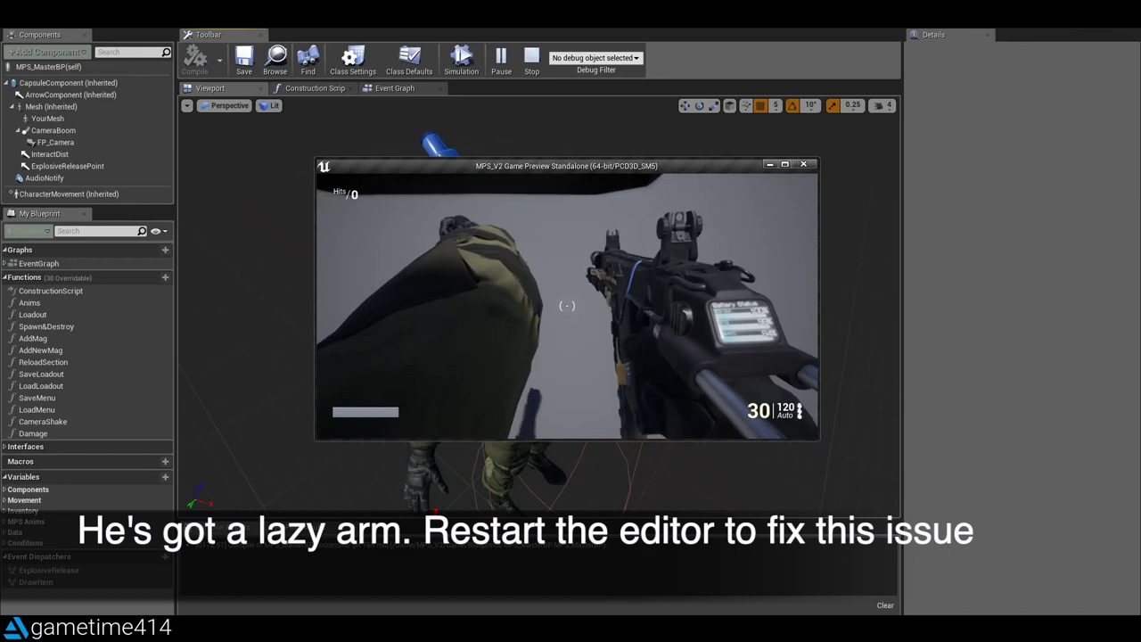
{"action": "key", "text": "Escape"}
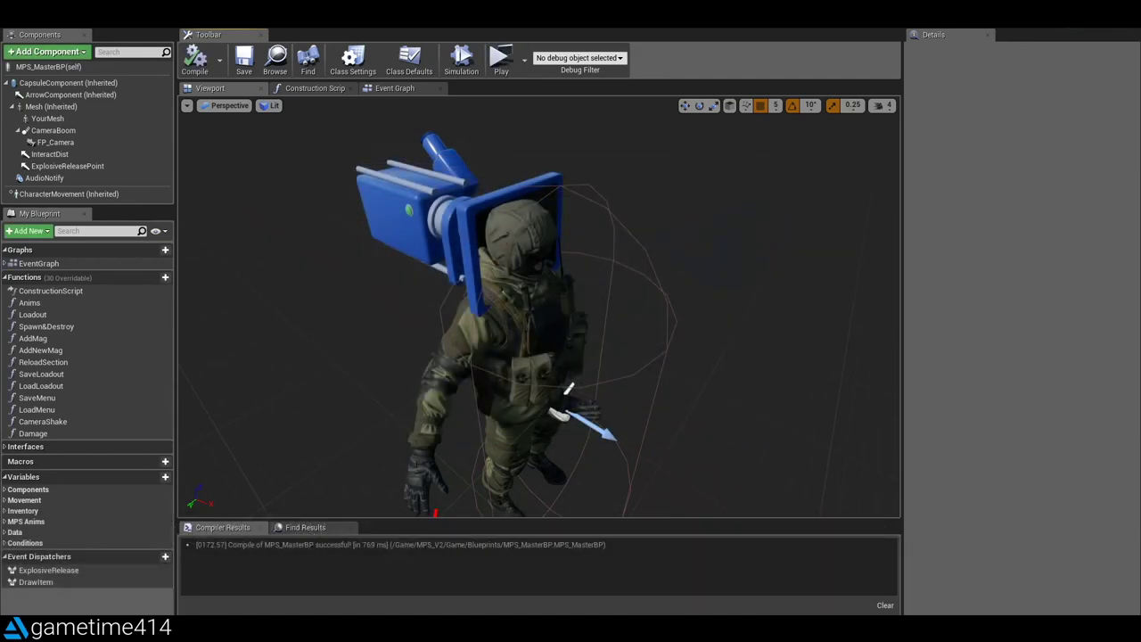
{"action": "key", "text": "ctrl+shift+s"}
{"action": "left_click", "coordinate": [625, 425]}
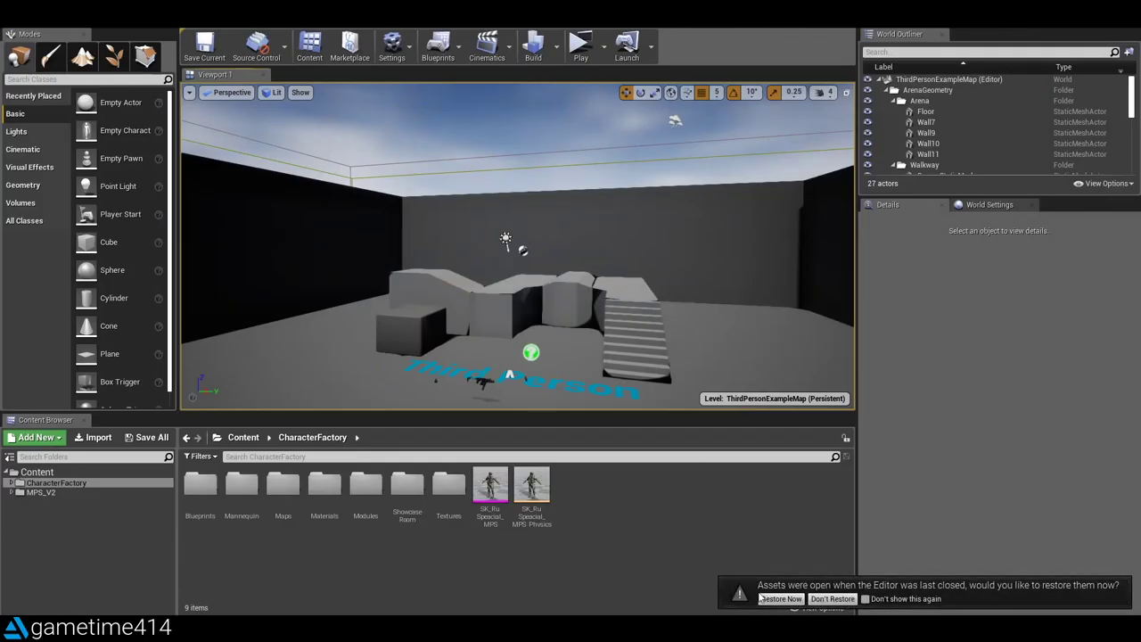
Restore the previously open MPS_MasterBP and view the soldier front-on in its Viewport.
{"action": "left_click", "coordinate": [780, 599]}
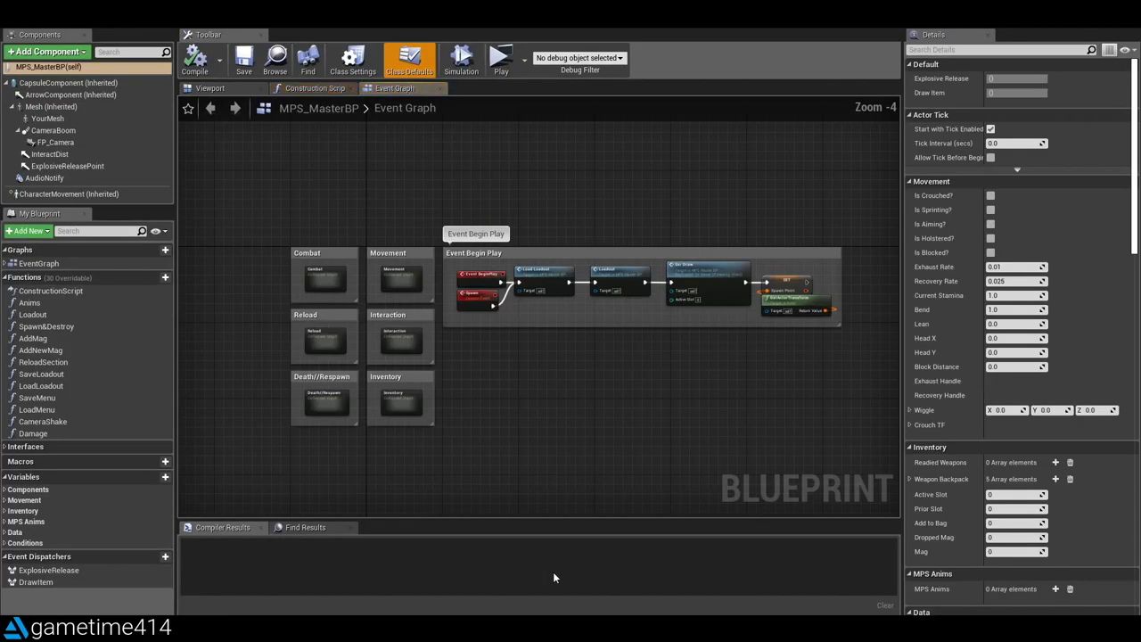
{"action": "left_click", "coordinate": [235, 90]}
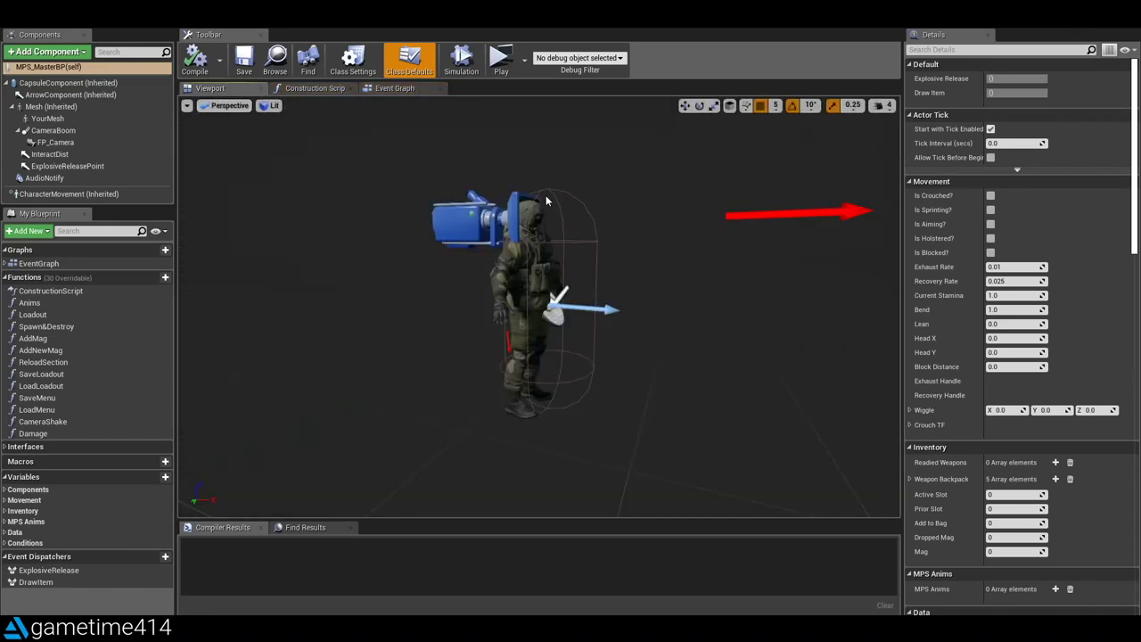
{"action": "scroll", "coordinate": [553, 201], "scroll_direction": "up", "scroll_amount": 2}
{"action": "left_click_drag", "start_coordinate": [677, 216], "coordinate": [802, 223], "text": "alt"}
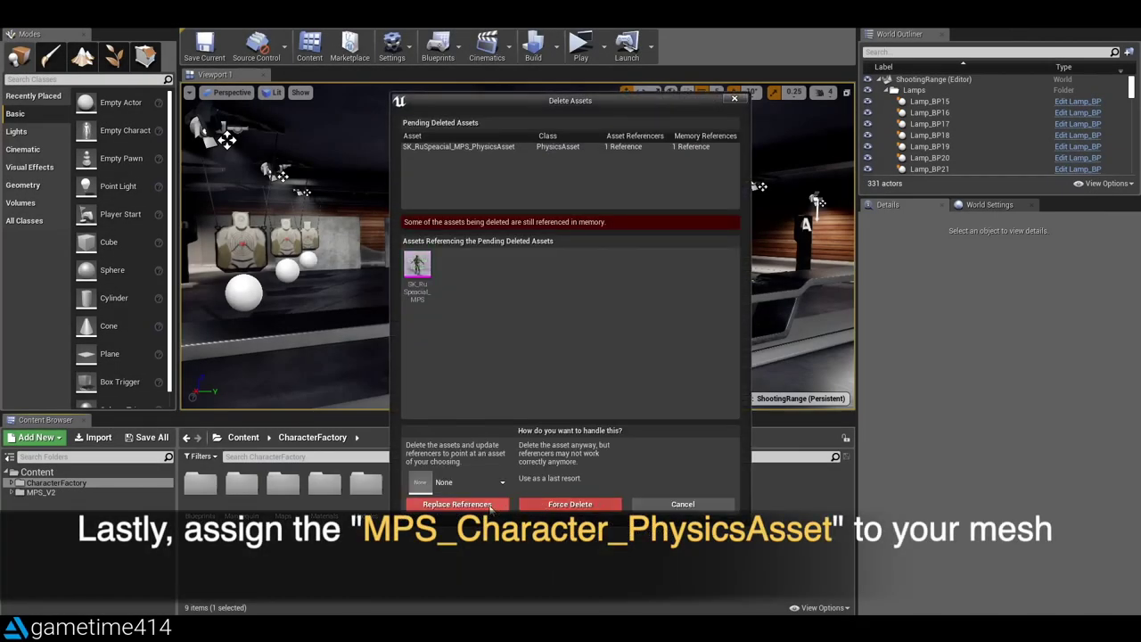
Replace the old physics asset's references with MPS_Character_PhysicsAsset, save, and start a play test.
{"action": "left_click", "coordinate": [496, 488]}
{"action": "type", "text": "mps"}
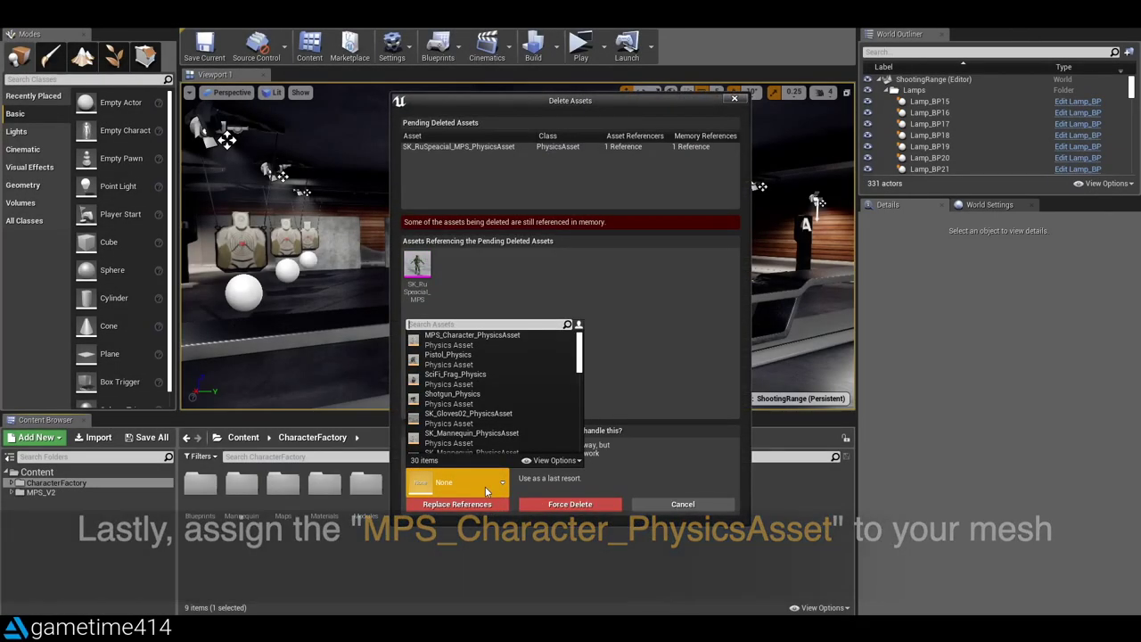
{"action": "type", "text": "_char"}
{"action": "left_click", "coordinate": [515, 336]}
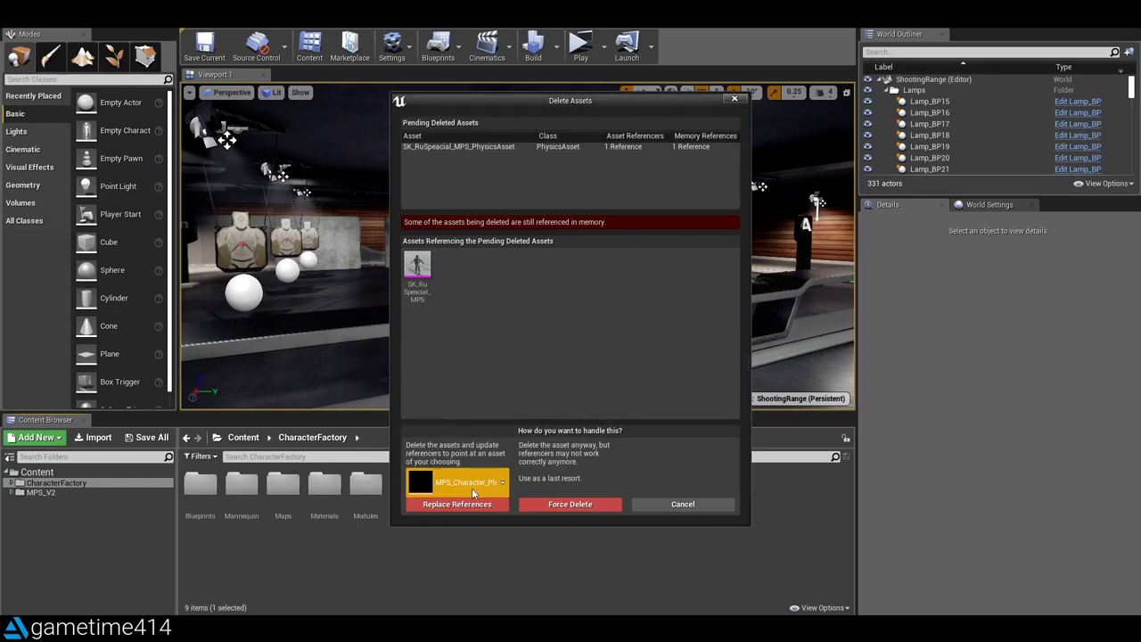
{"action": "left_click", "coordinate": [458, 504]}
{"action": "left_click", "coordinate": [628, 423]}
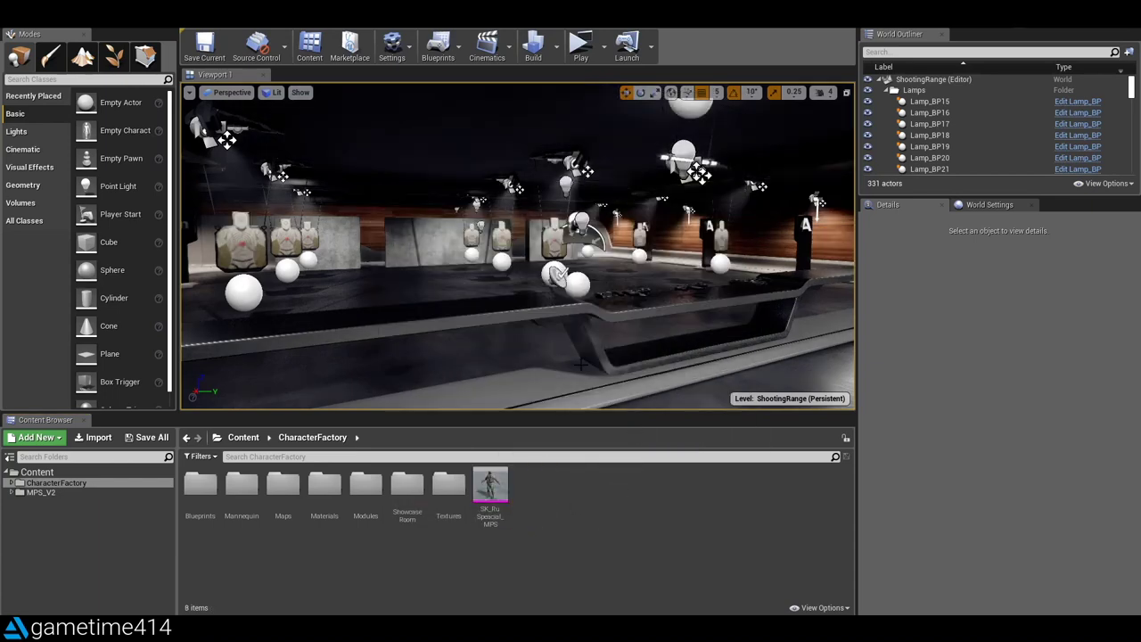
{"action": "left_click", "coordinate": [581, 47]}
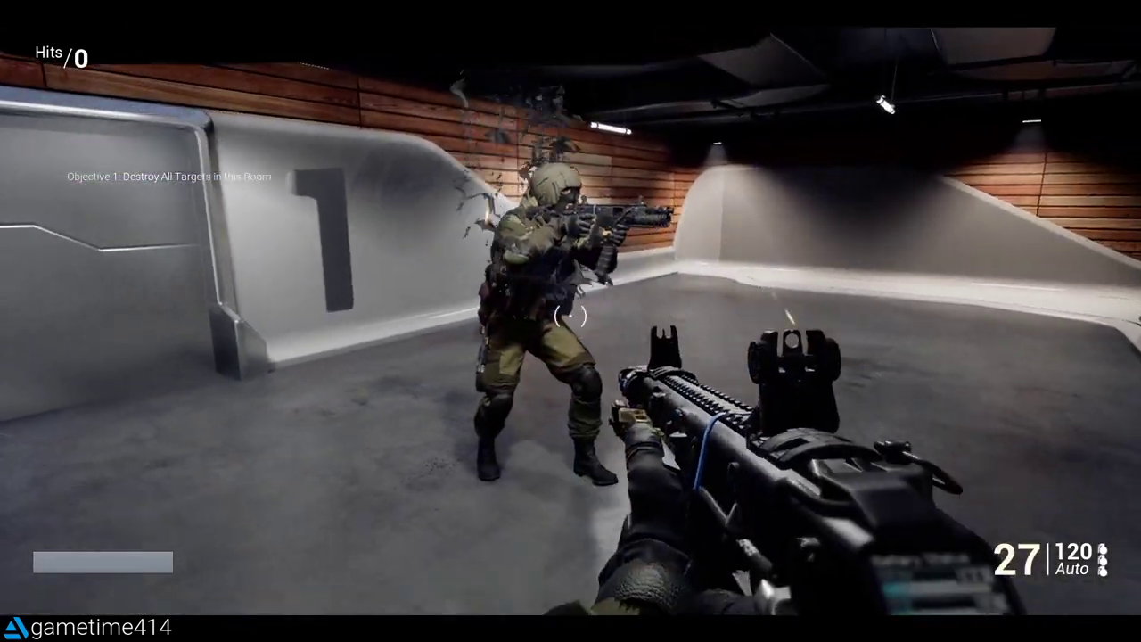
Shoot the soldier enemy five times until he collapses onto the floor.
{"action": "left_click", "coordinate": [571, 315]}
{"action": "left_click", "coordinate": [570, 315]}
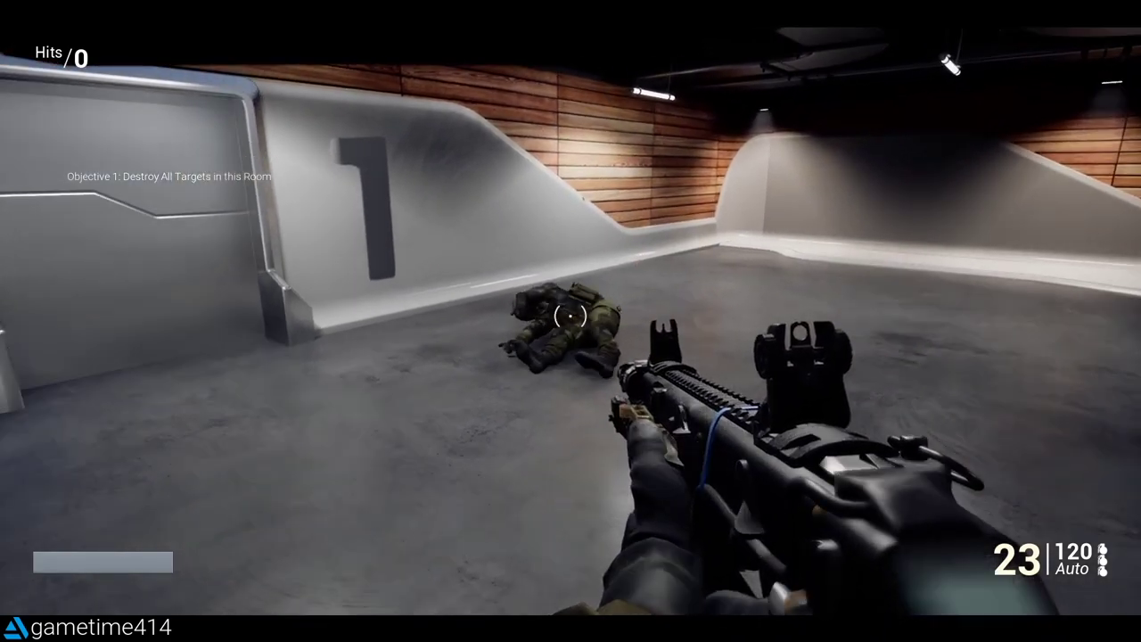
{"action": "left_click", "coordinate": [571, 315]}
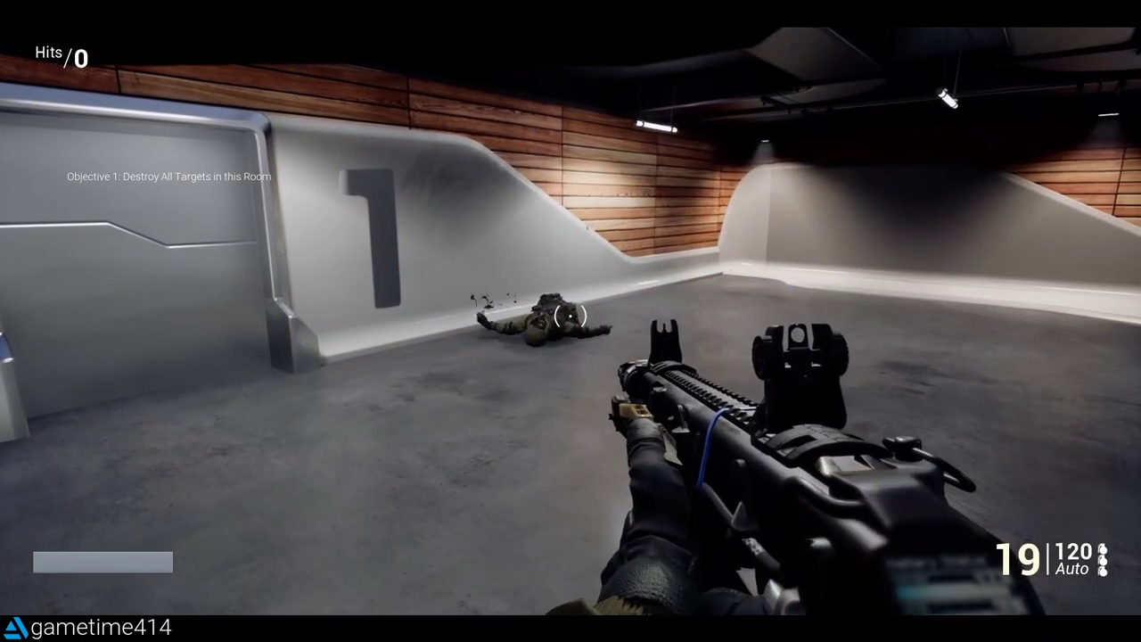
{"action": "left_click", "coordinate": [570, 315]}
{"action": "left_click", "coordinate": [571, 315]}
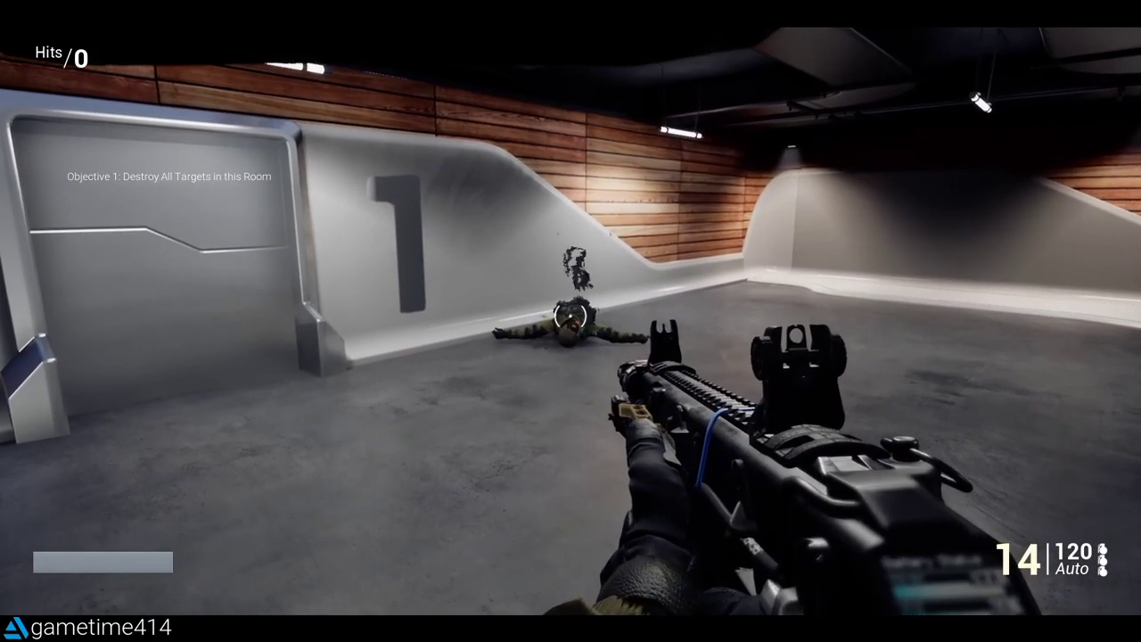